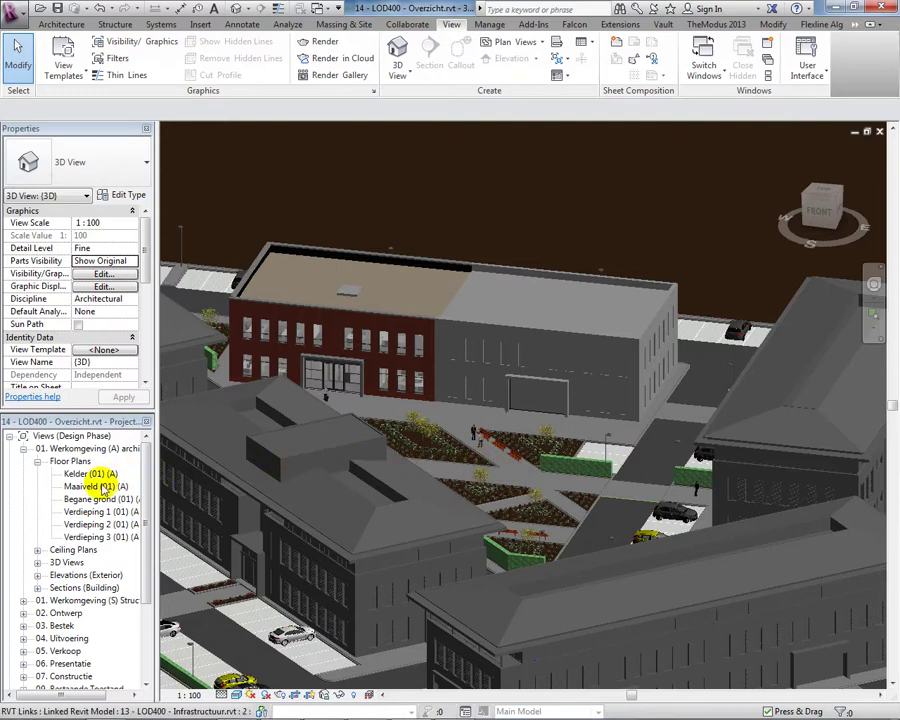
Open the Maaiveld (01) (A) floor plan from the Project Browser
left_click(95, 487)
double_click(95, 487)
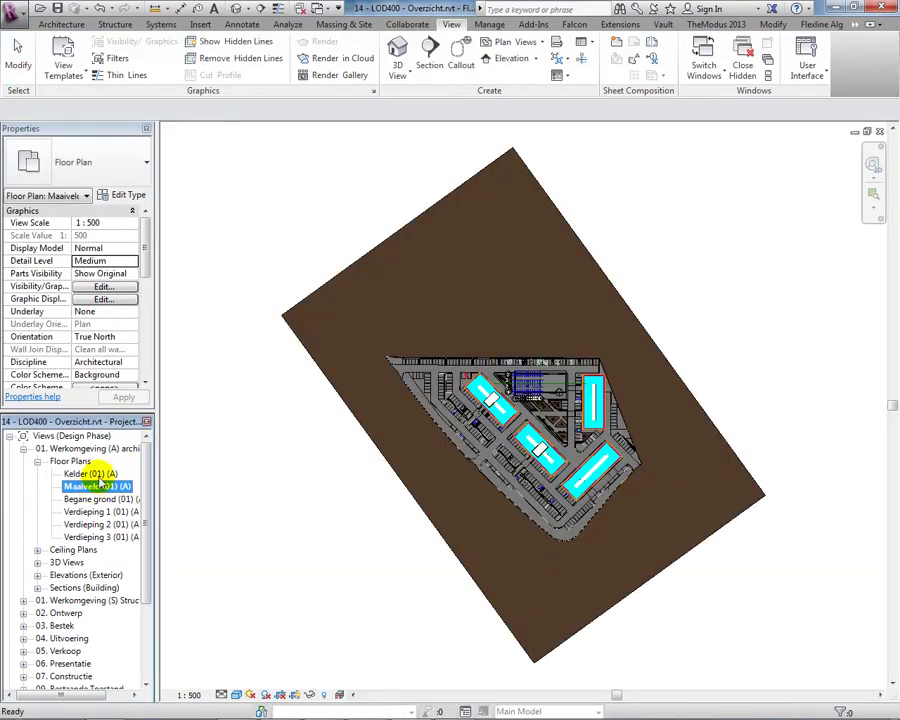
Place a perspective camera in the plan aimed at the facade, creating 3D View 2
left_click(406, 78)
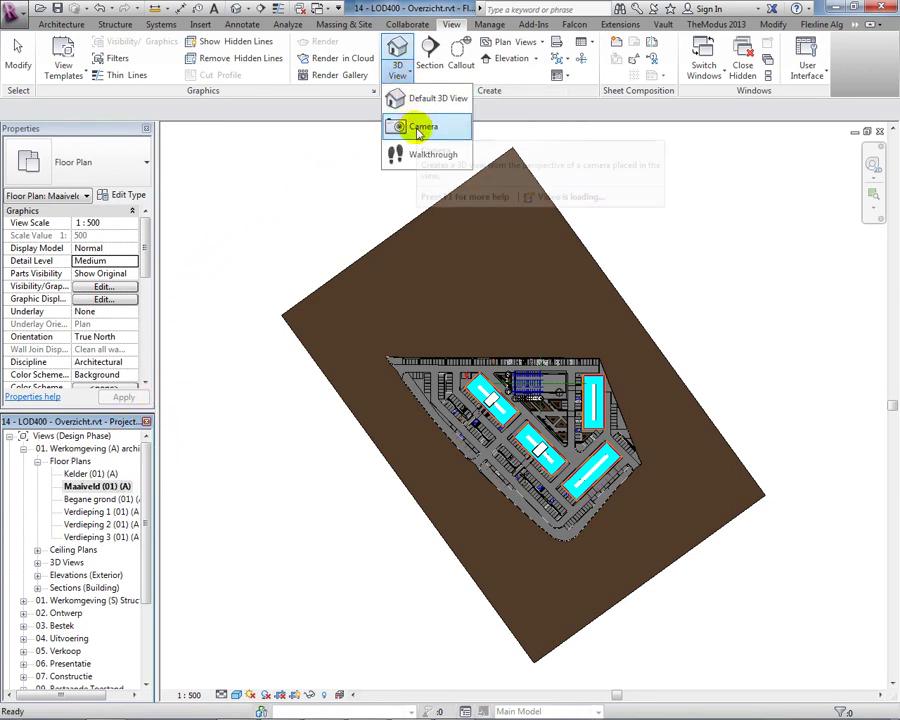
left_click(398, 127)
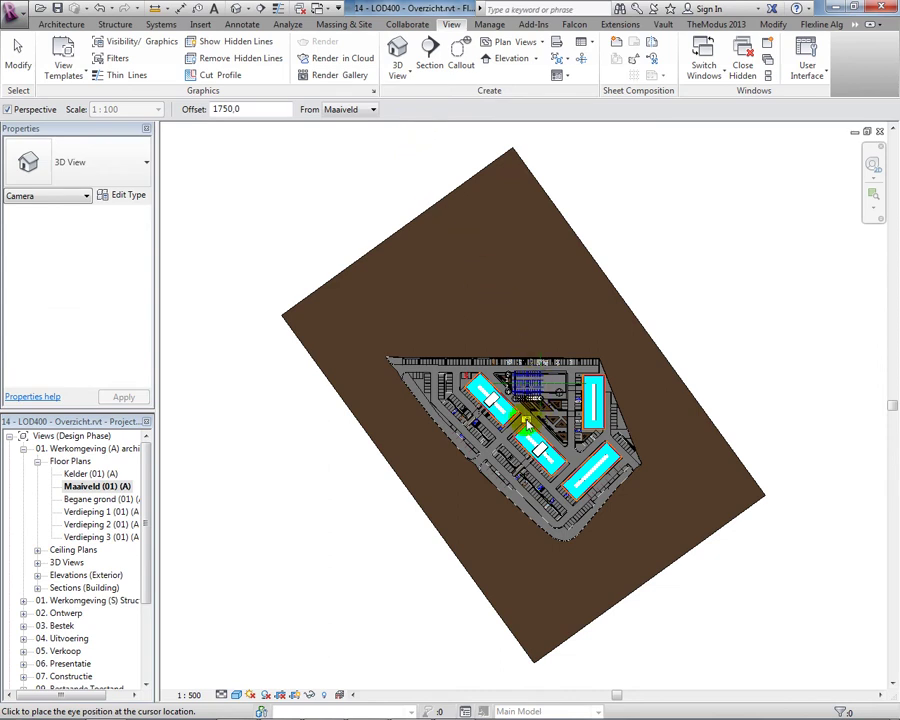
left_click(531, 345)
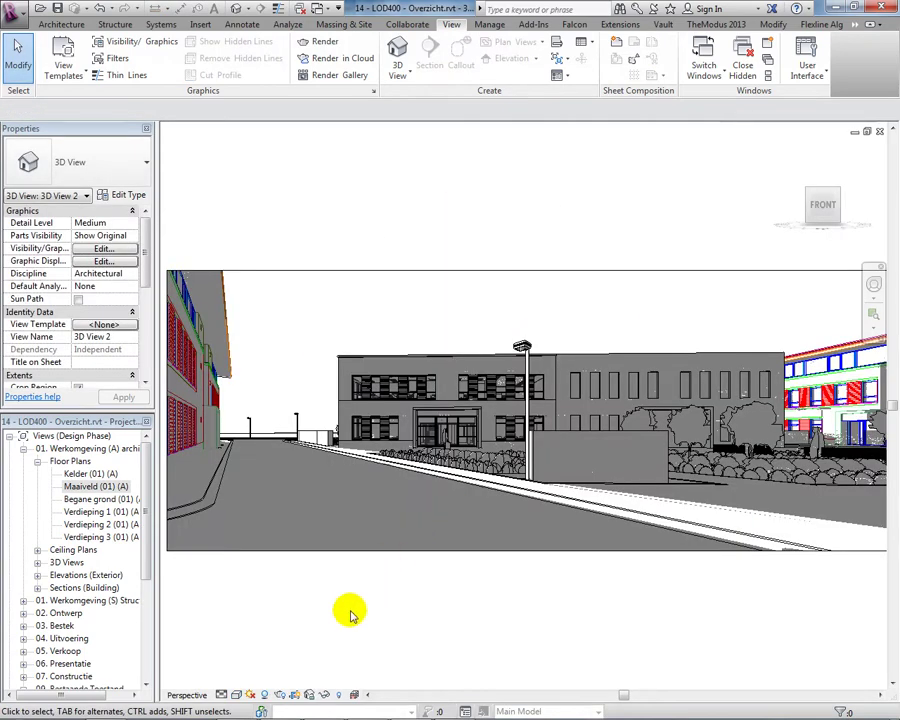
Render a Draft, screen-resolution region with Exterior: Sun only lighting and a Few Clouds sky
left_click(279, 694)
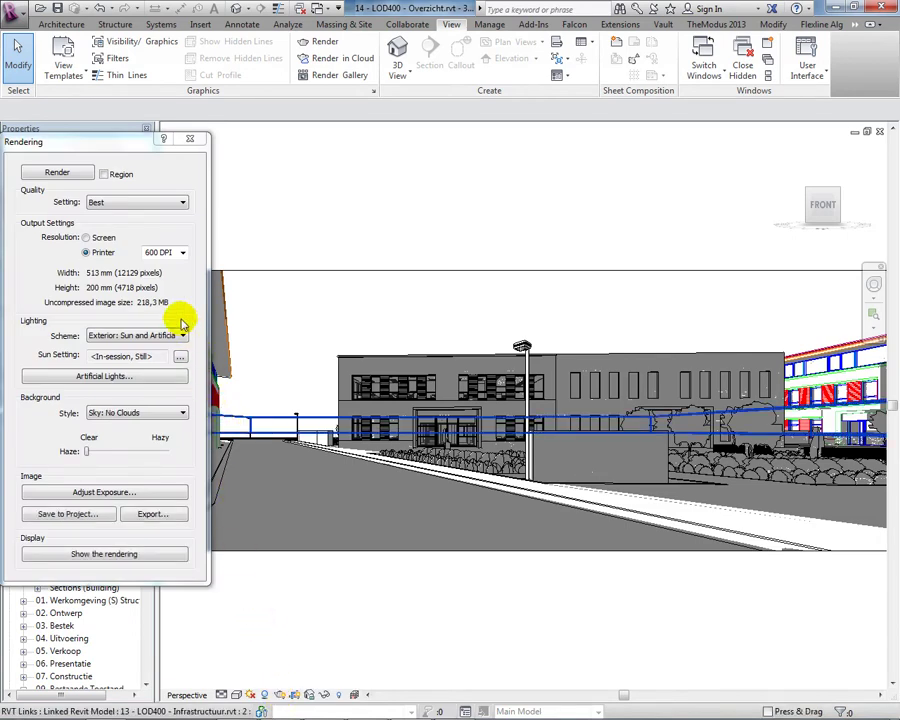
left_click(104, 175)
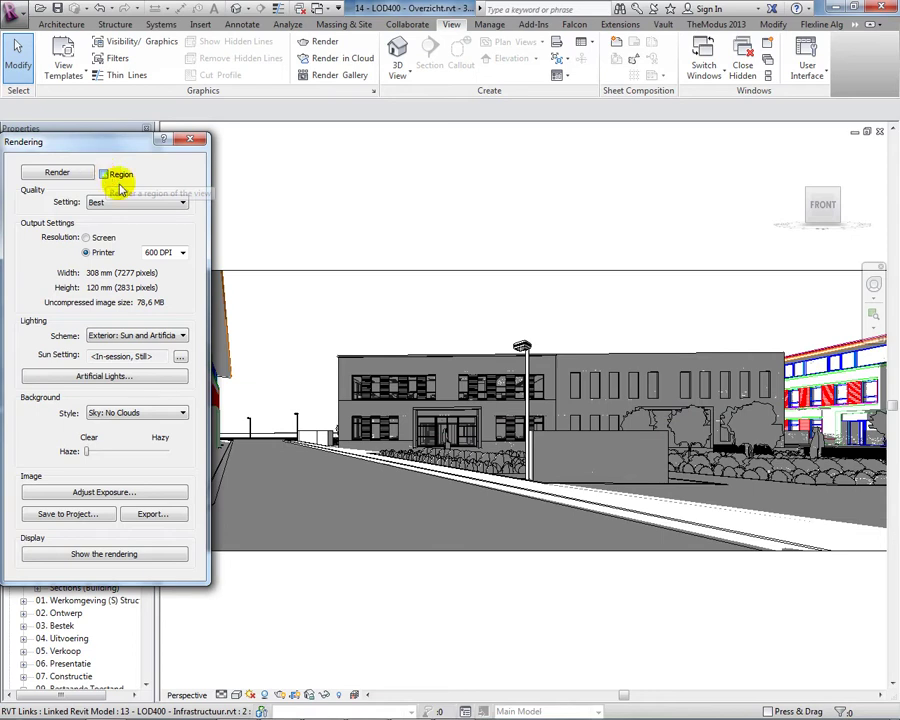
left_click(131, 203)
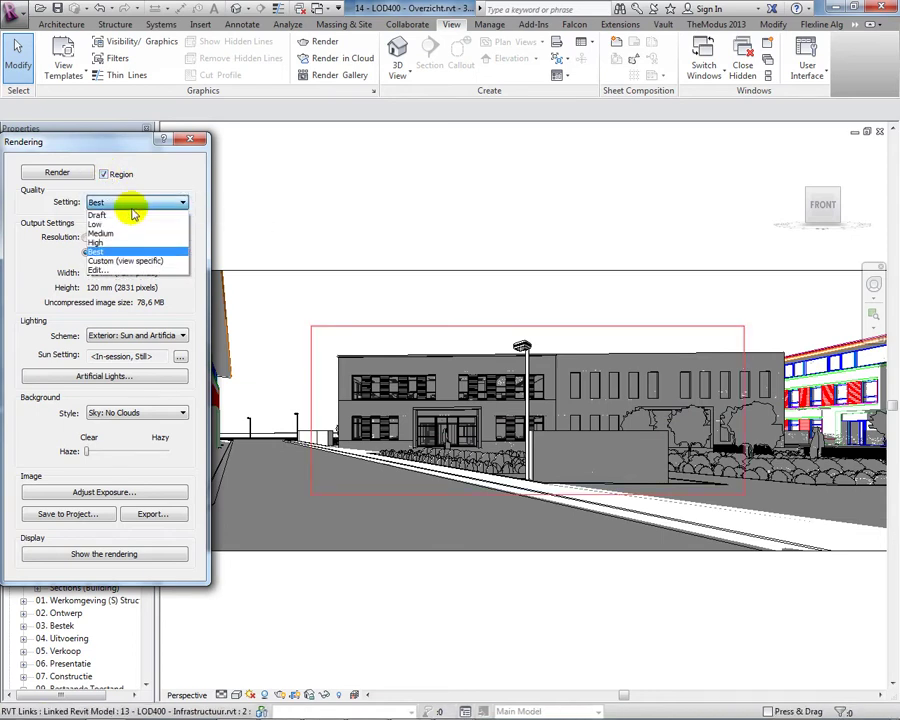
left_click(129, 216)
left_click(104, 239)
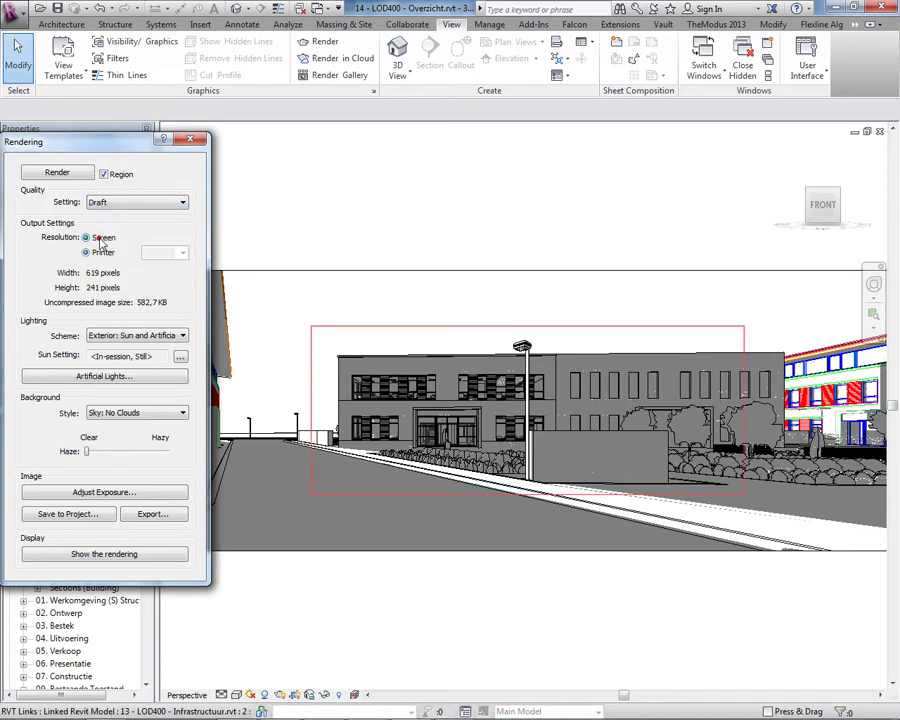
left_click(128, 340)
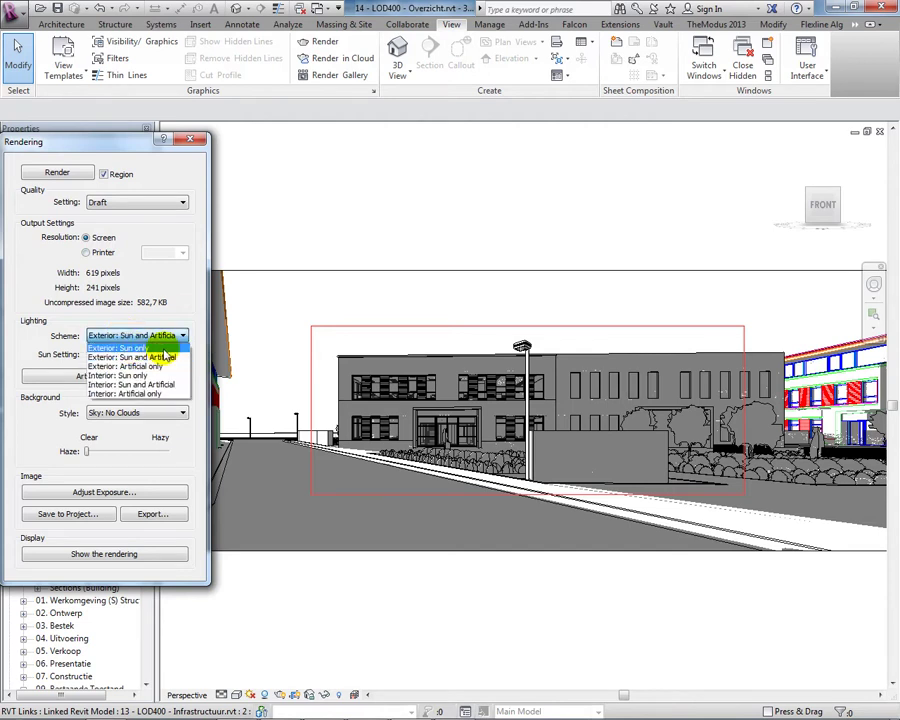
left_click(165, 348)
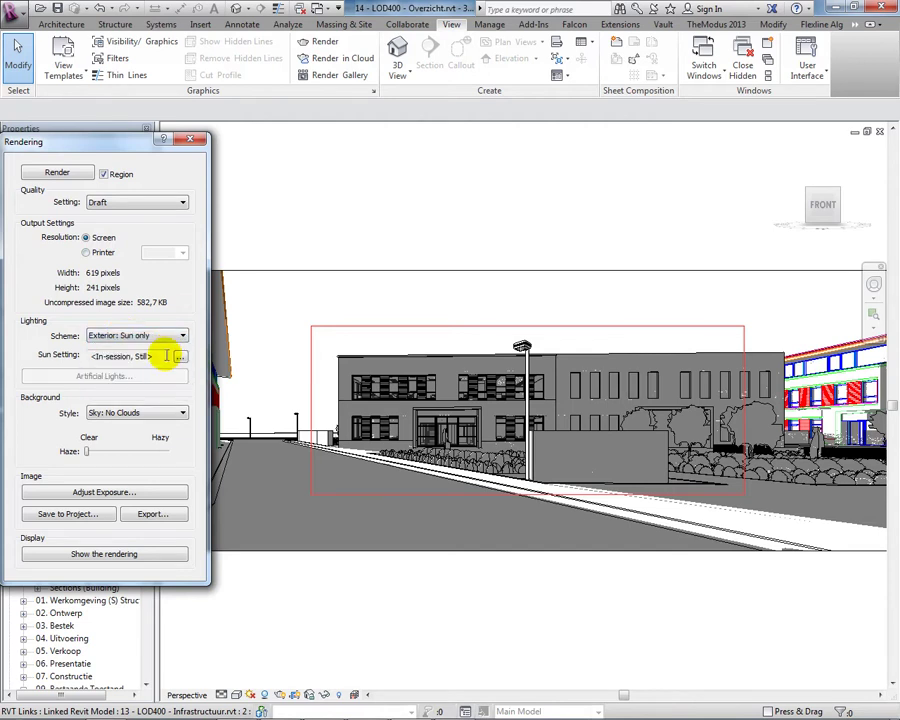
left_click(161, 413)
left_click(160, 448)
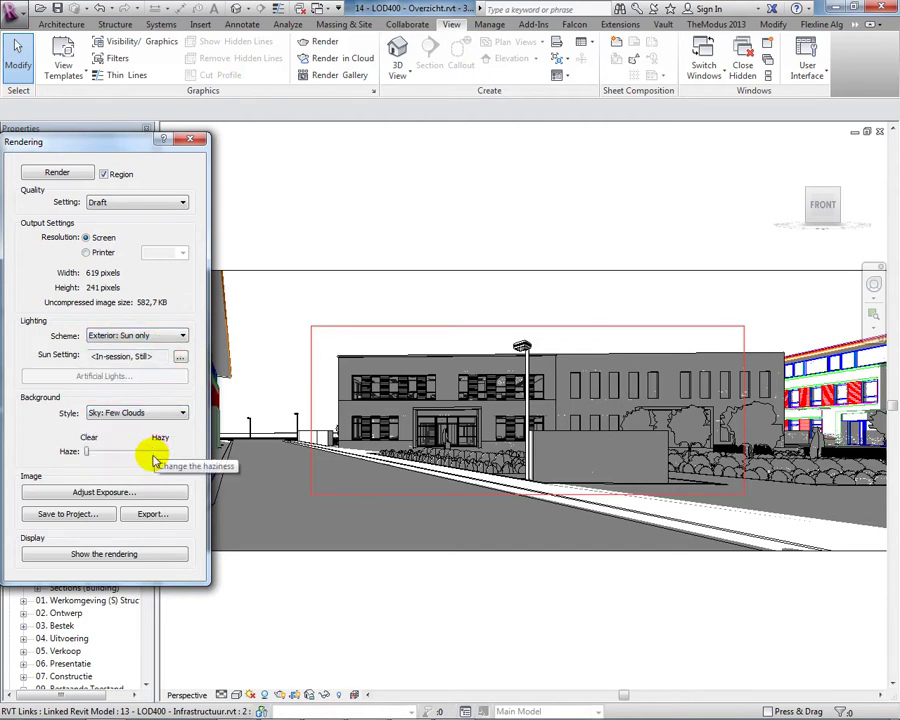
left_click(58, 173)
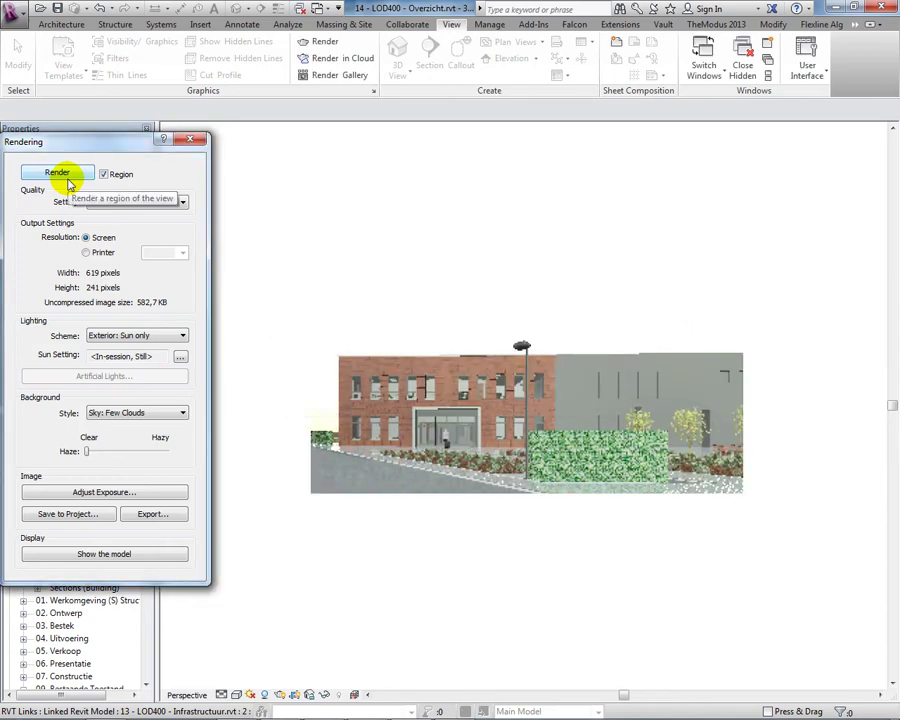
Change the render settings to High quality, 600 DPI, Exterior: Artificial only, Image background
left_click(186, 145)
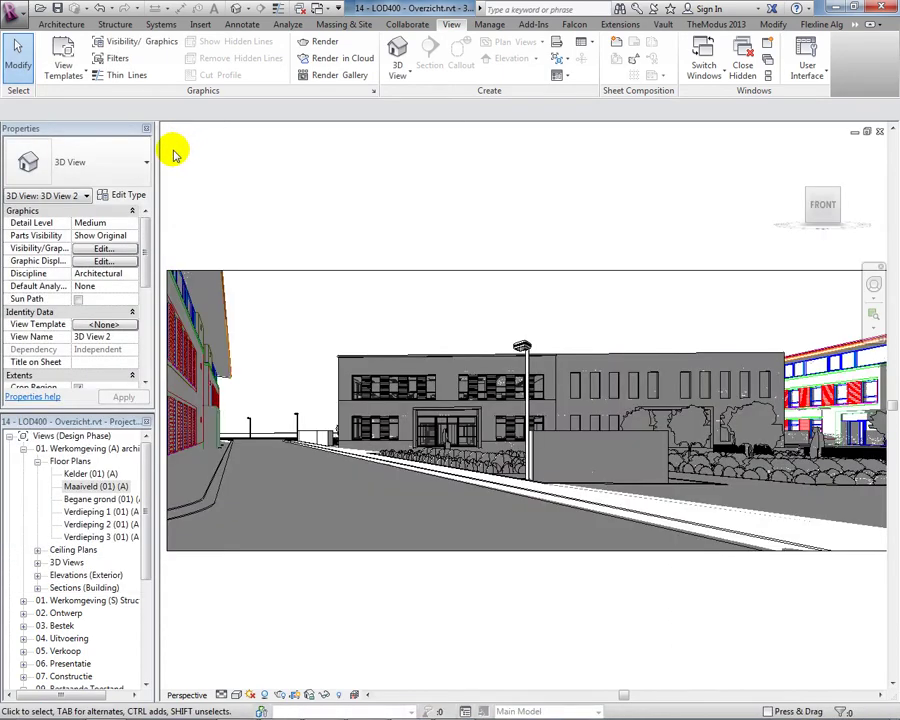
left_click(279, 694)
left_click(142, 201)
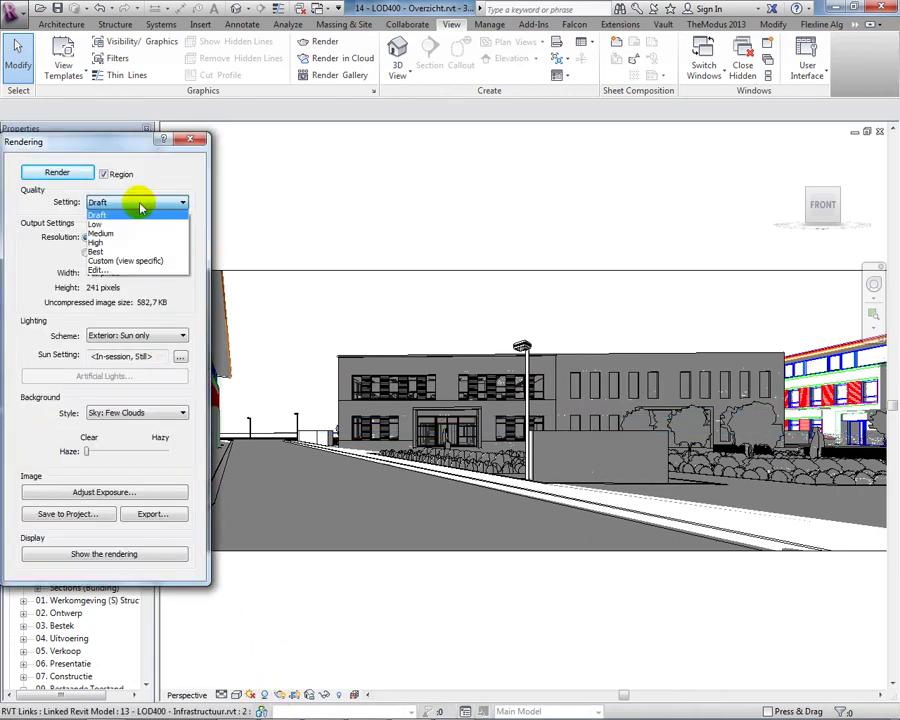
left_click(118, 243)
left_click(113, 252)
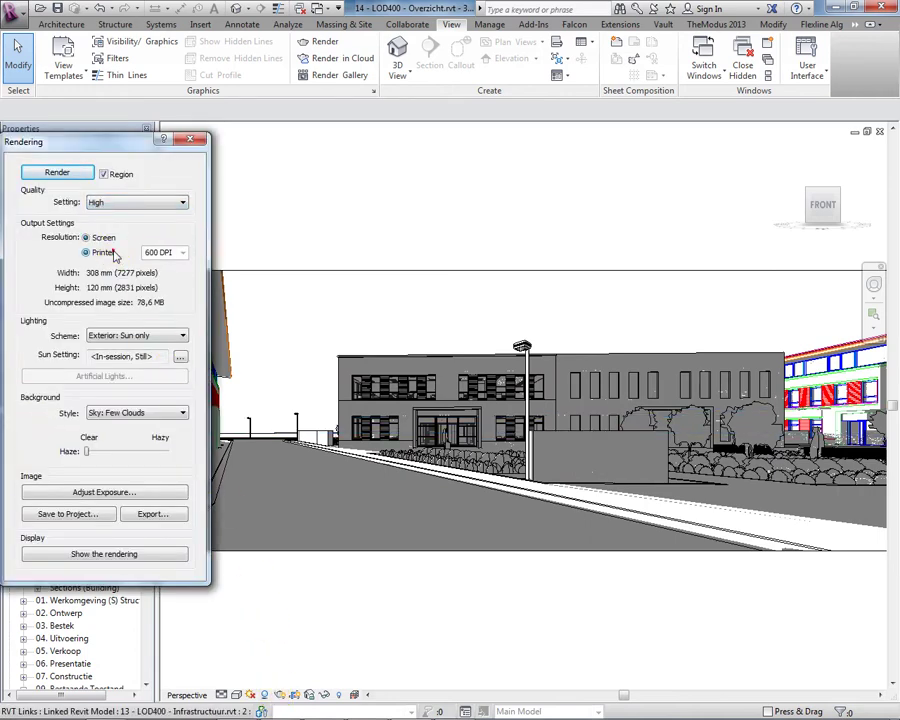
left_click(140, 335)
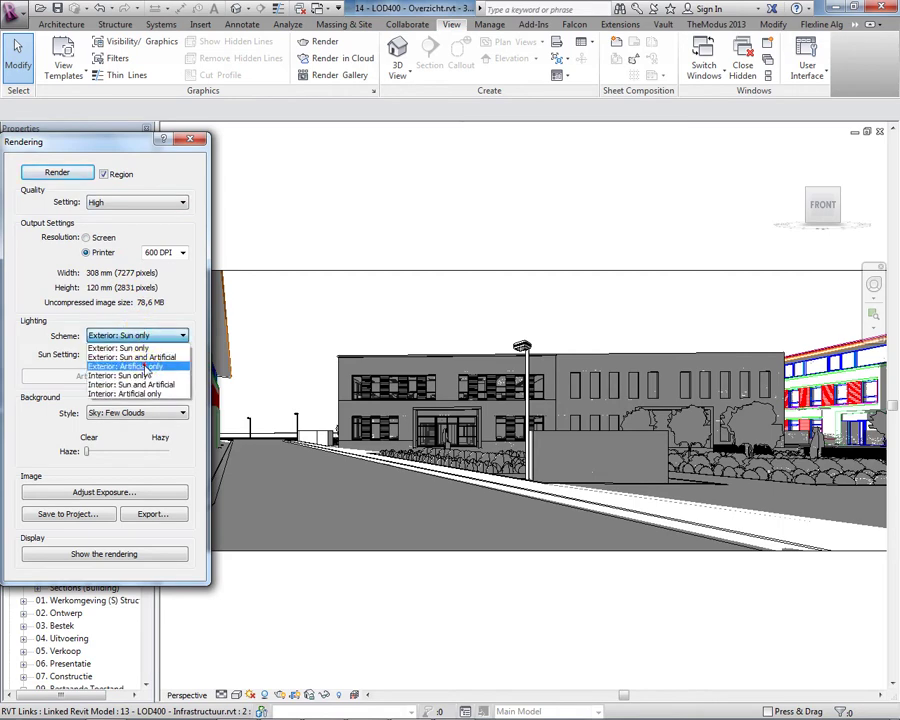
left_click(145, 371)
left_click(180, 413)
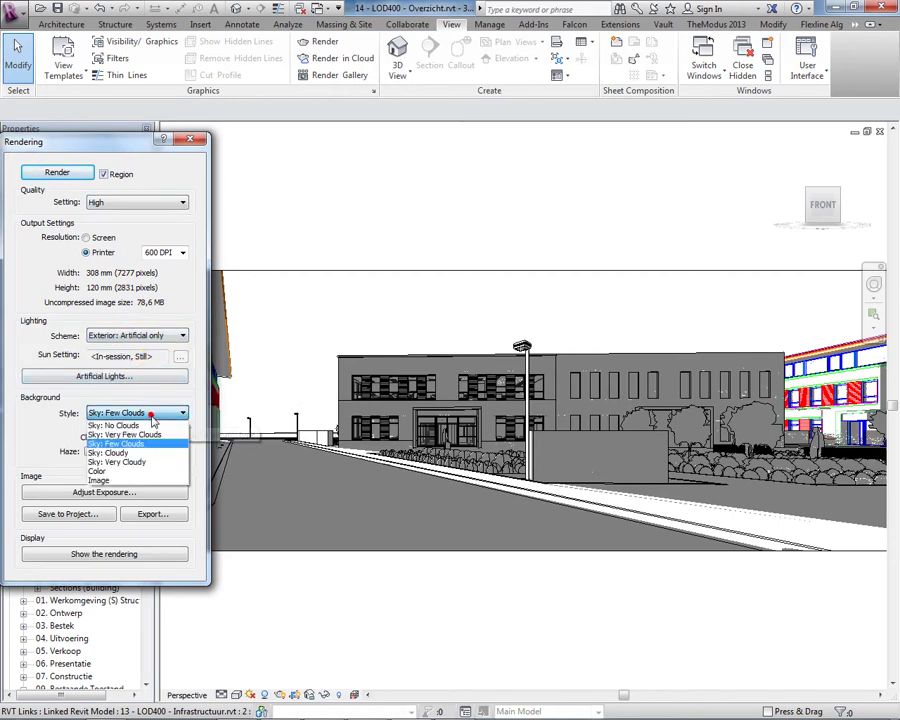
left_click(135, 481)
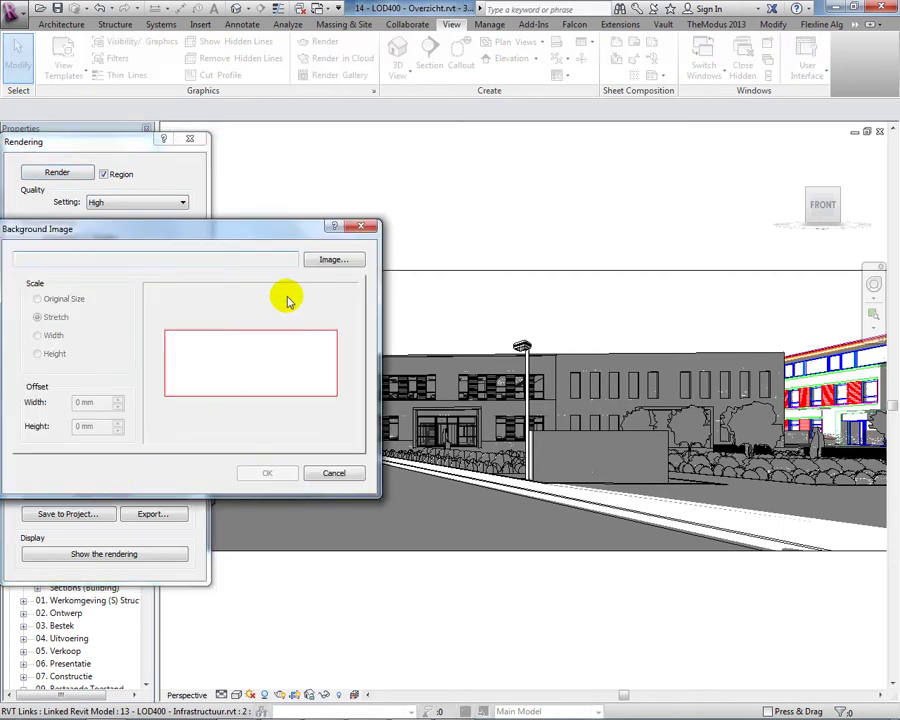
Load Nachtlucht.jpg as the background image and render the region again
left_click(333, 259)
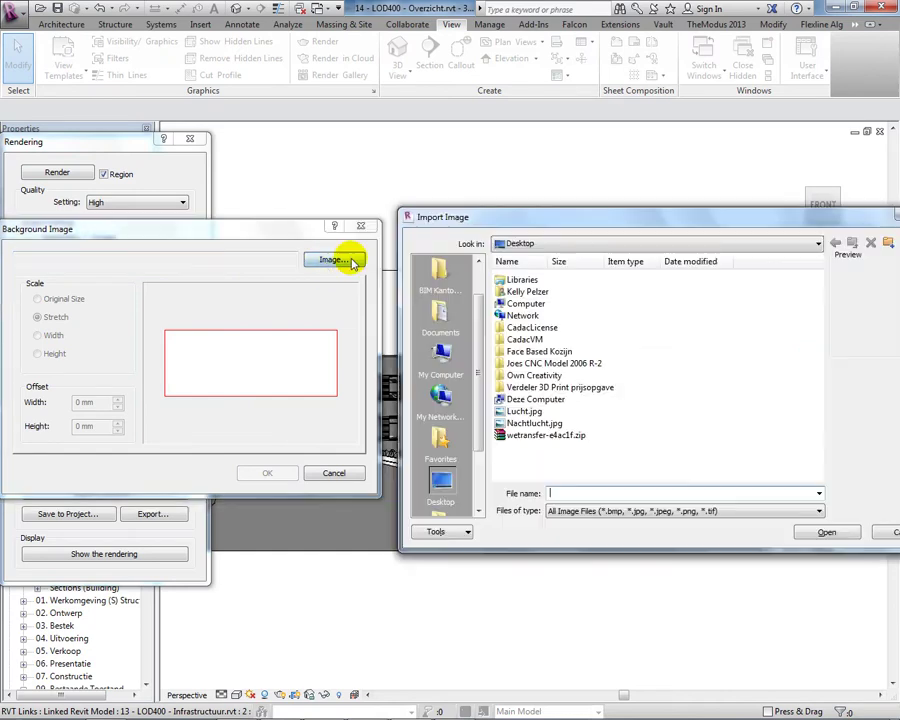
left_click(535, 423)
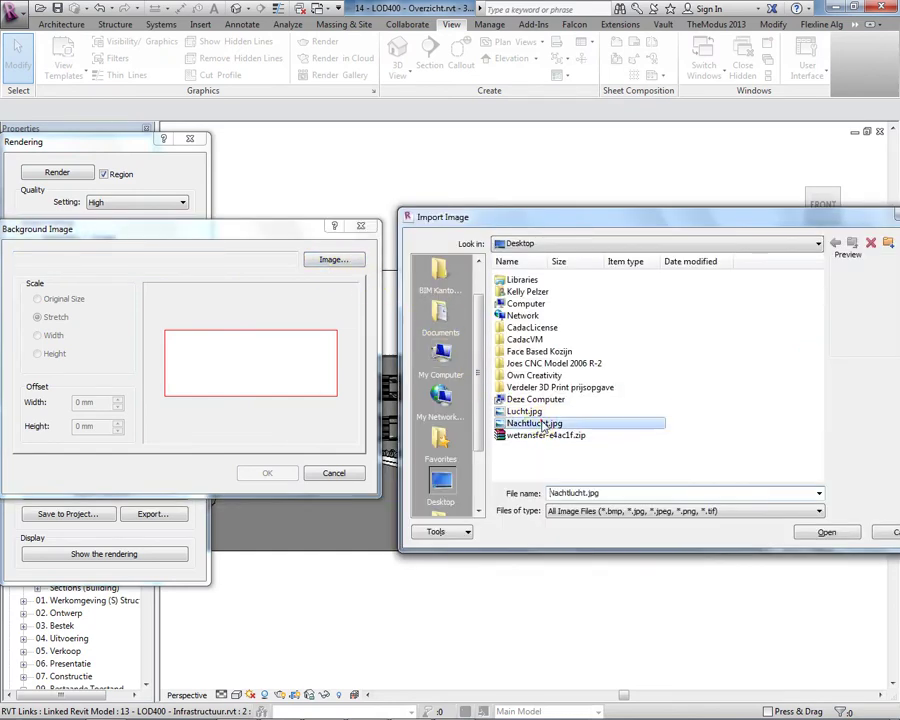
left_click(826, 532)
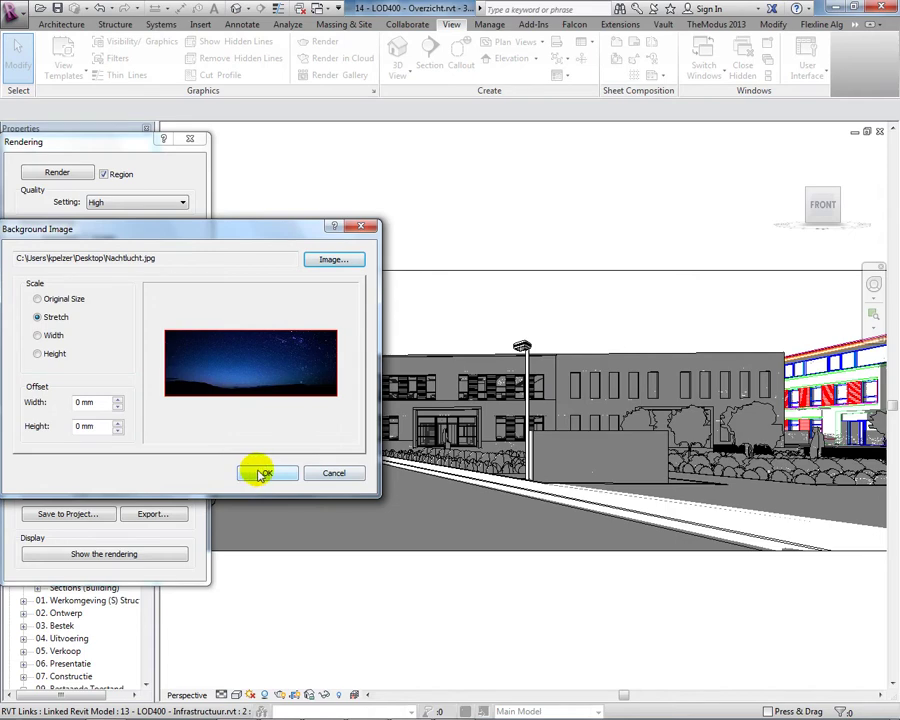
left_click(258, 472)
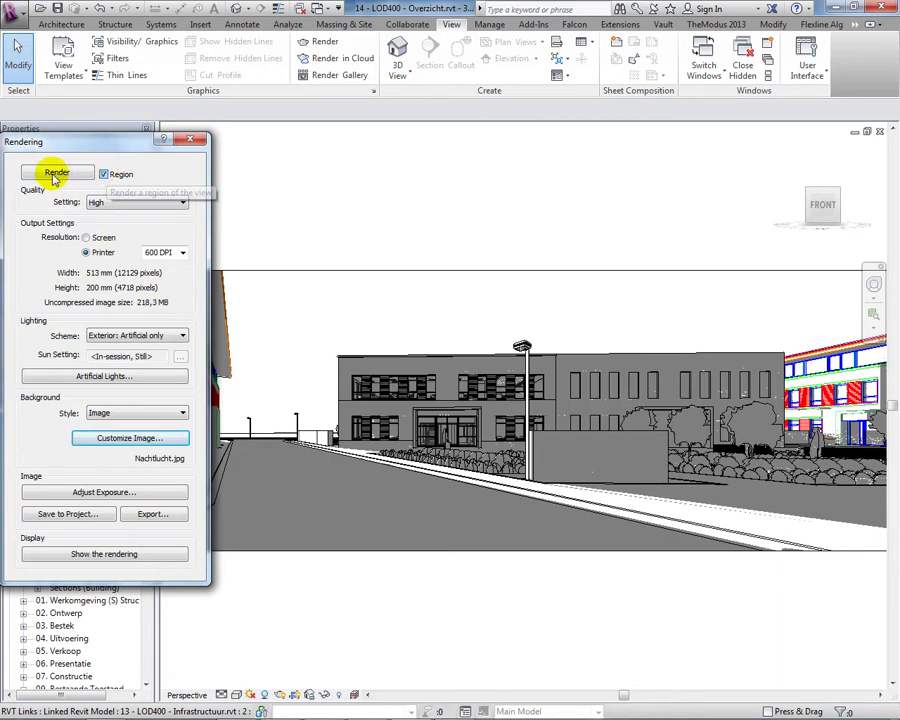
left_click(55, 174)
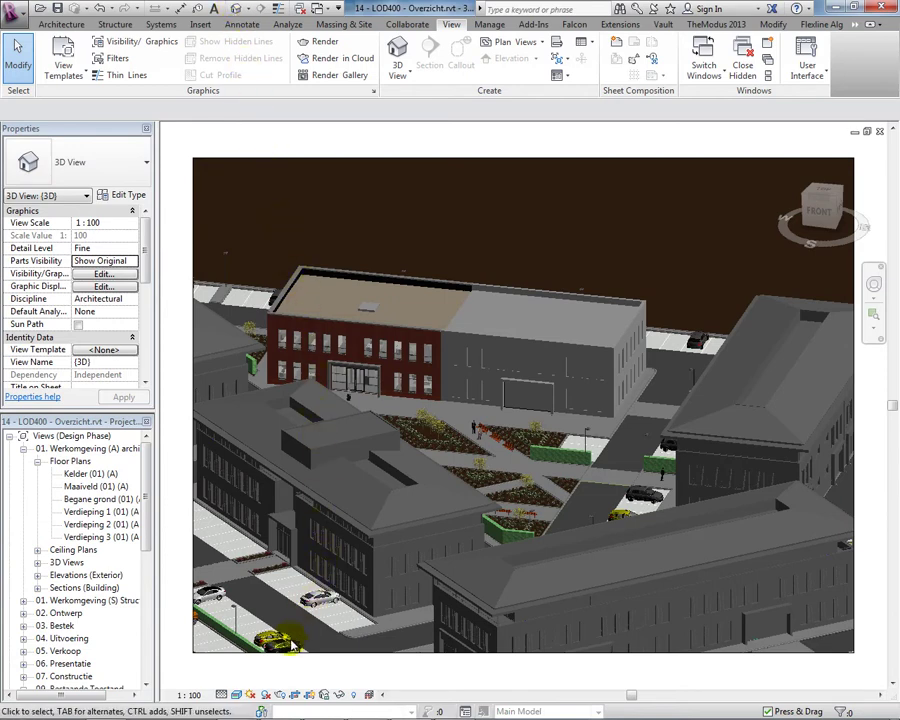
Switch the 3D view to the Ray Trace visual style and orbit to a new angle
left_click(238, 695)
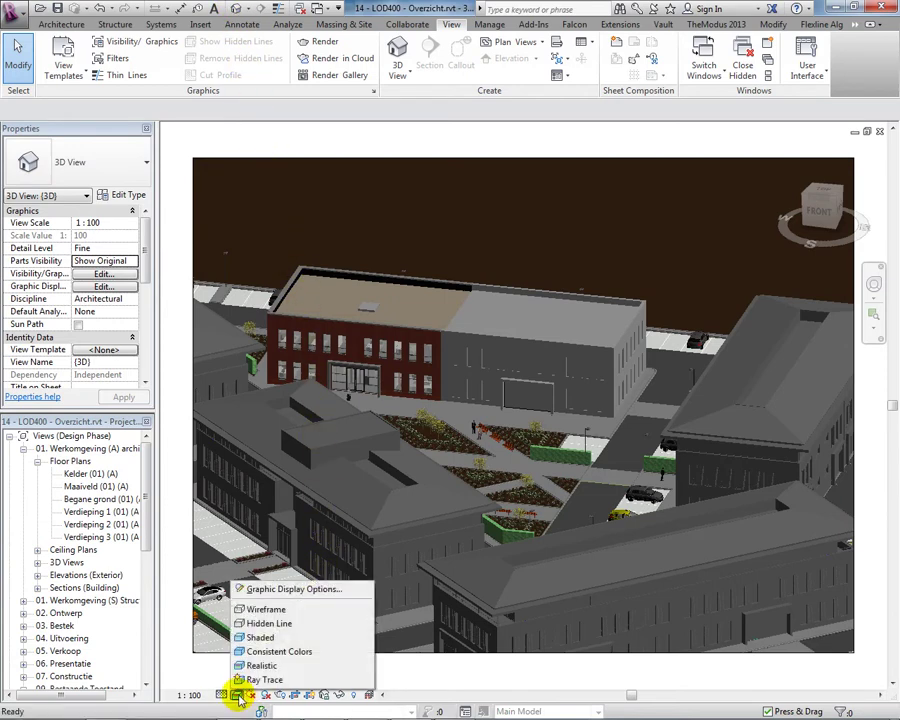
left_click(270, 682)
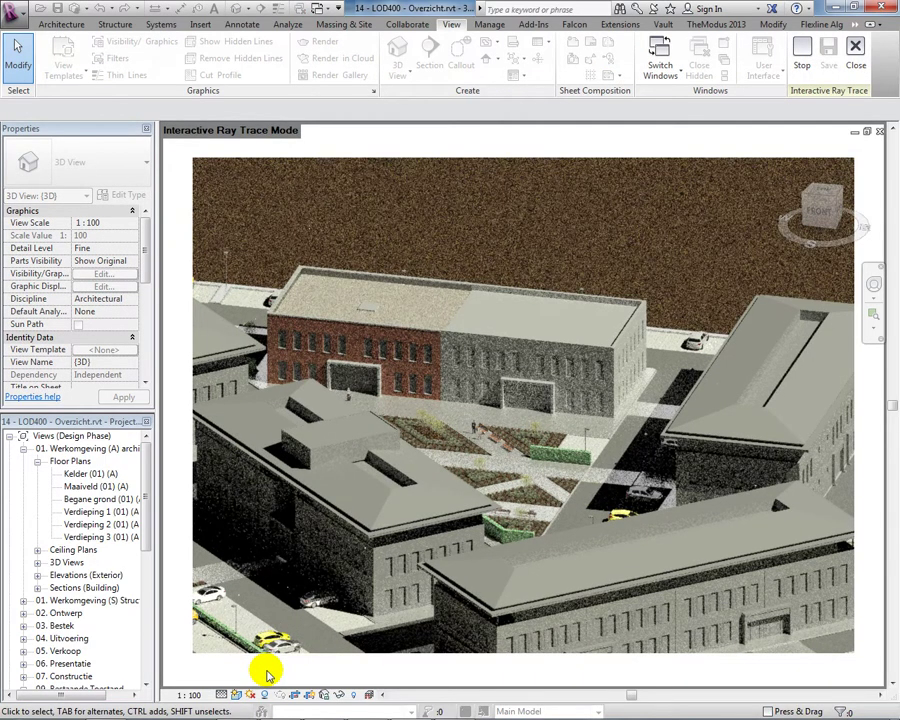
middle_click_drag(463, 453, 355, 483, "shift")
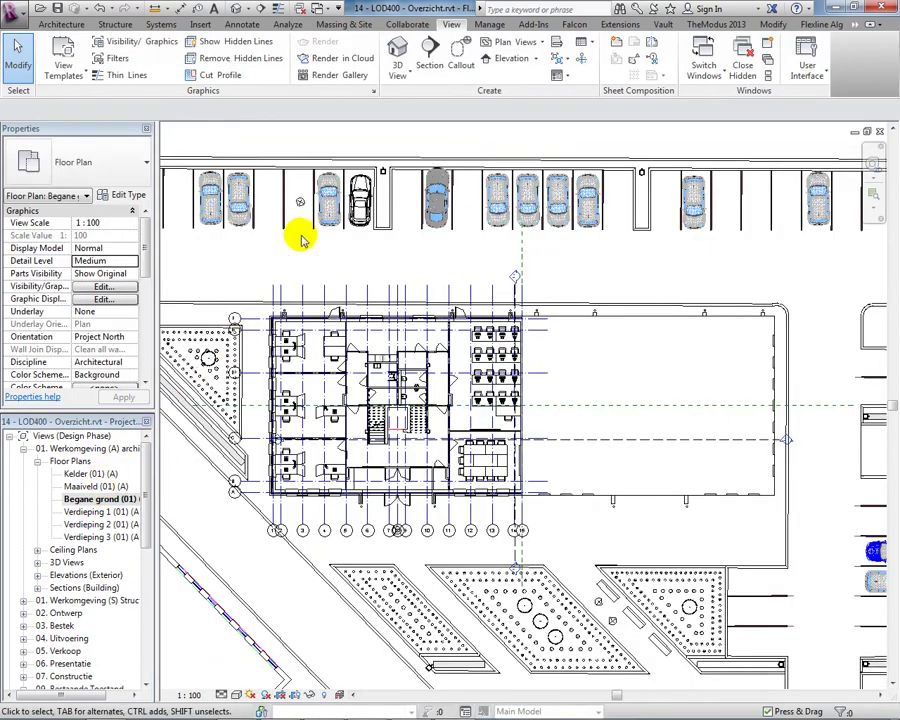
Draw a walkthrough path from the southern plaza into the building with offset 6250
left_click(404, 82)
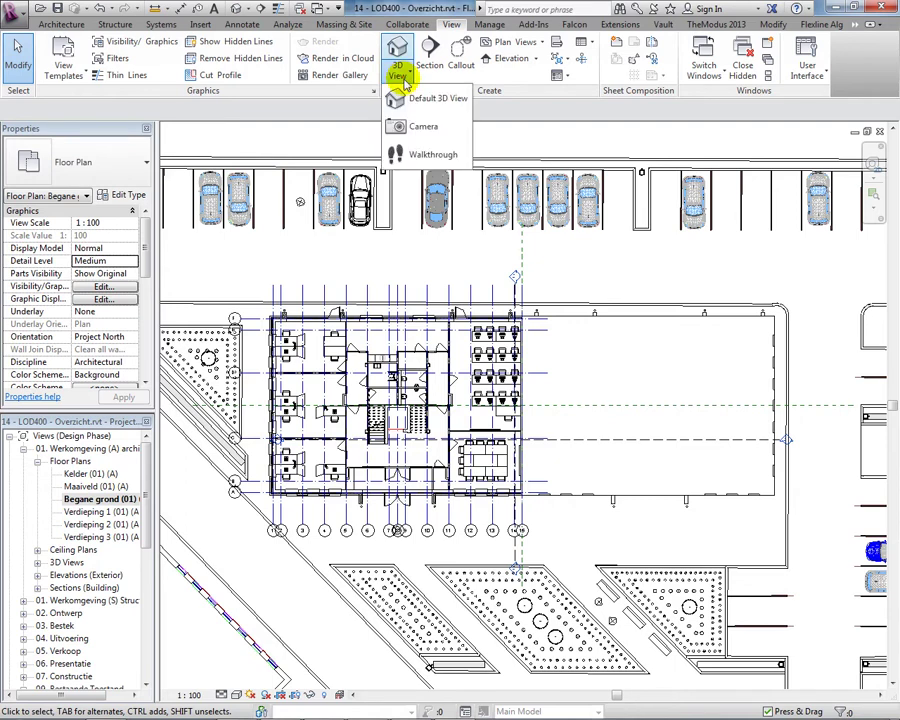
left_click(412, 150)
left_click(504, 668)
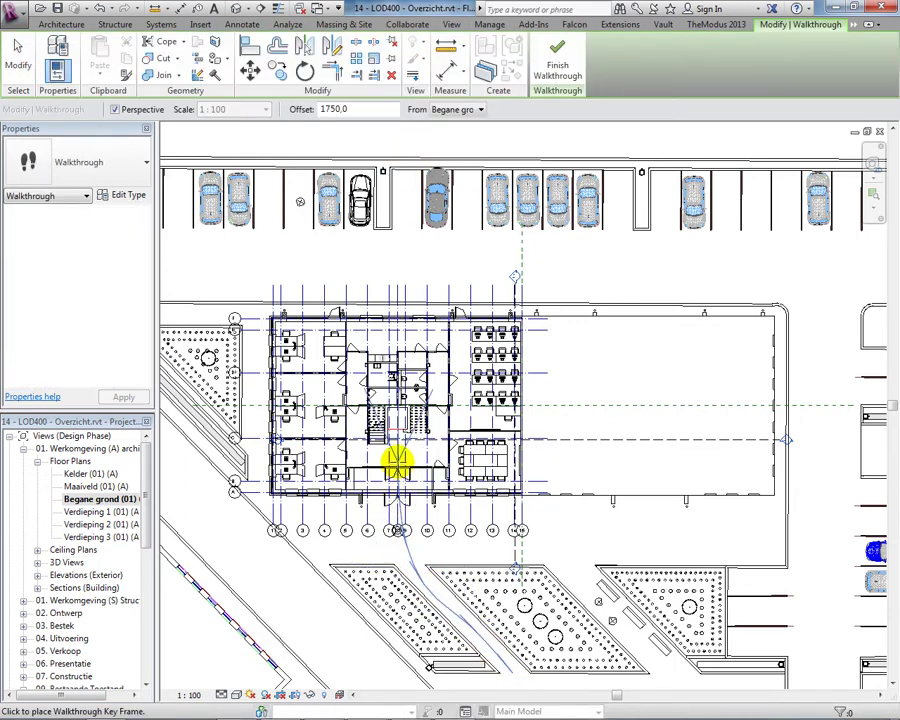
left_click(397, 462)
type("4500")
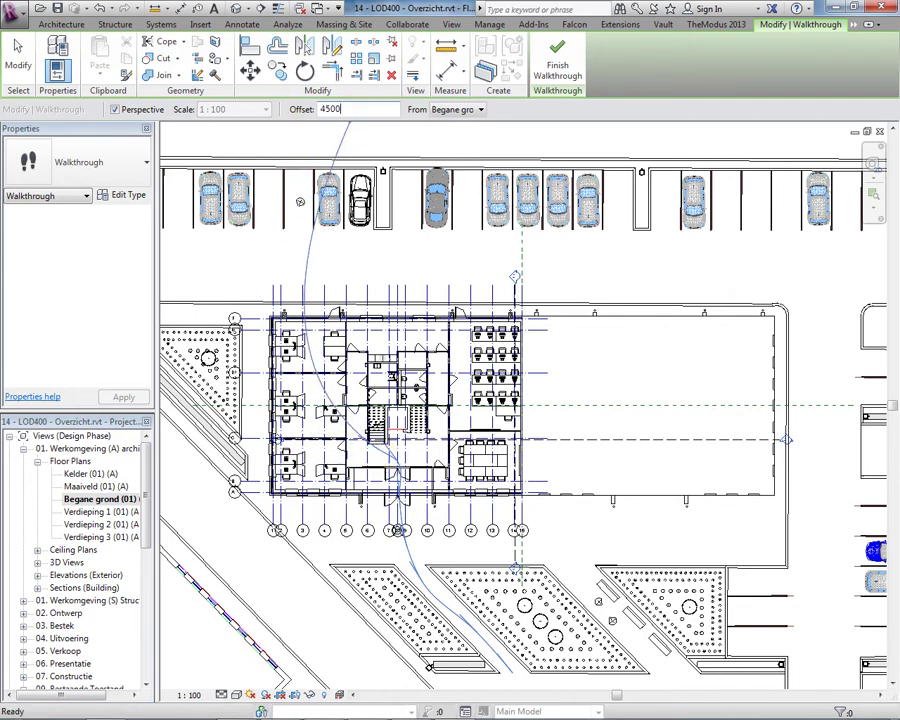
left_click(416, 424)
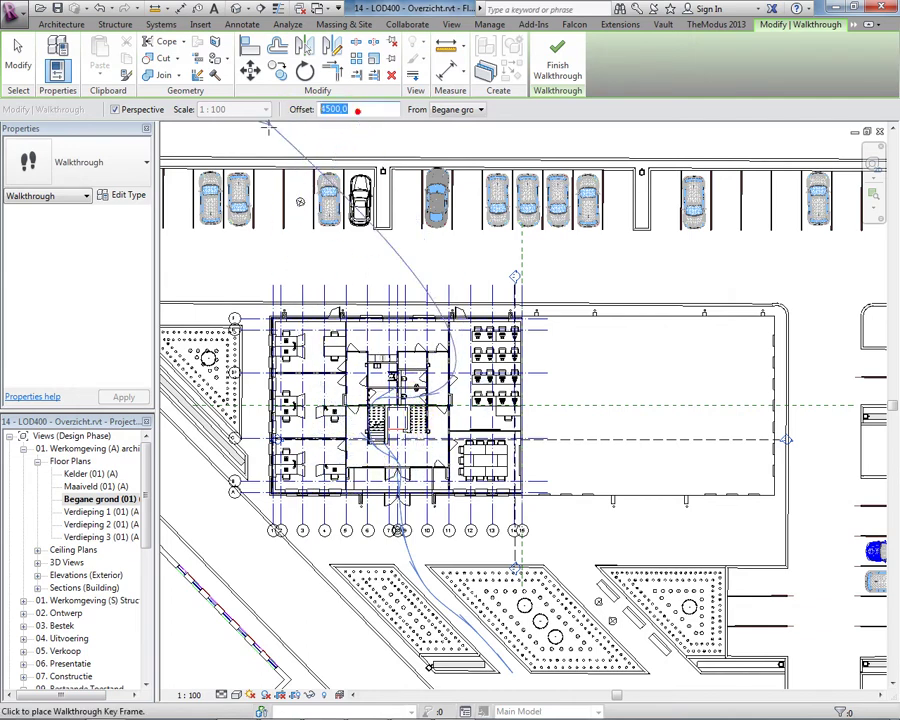
type("6250")
key("Return")
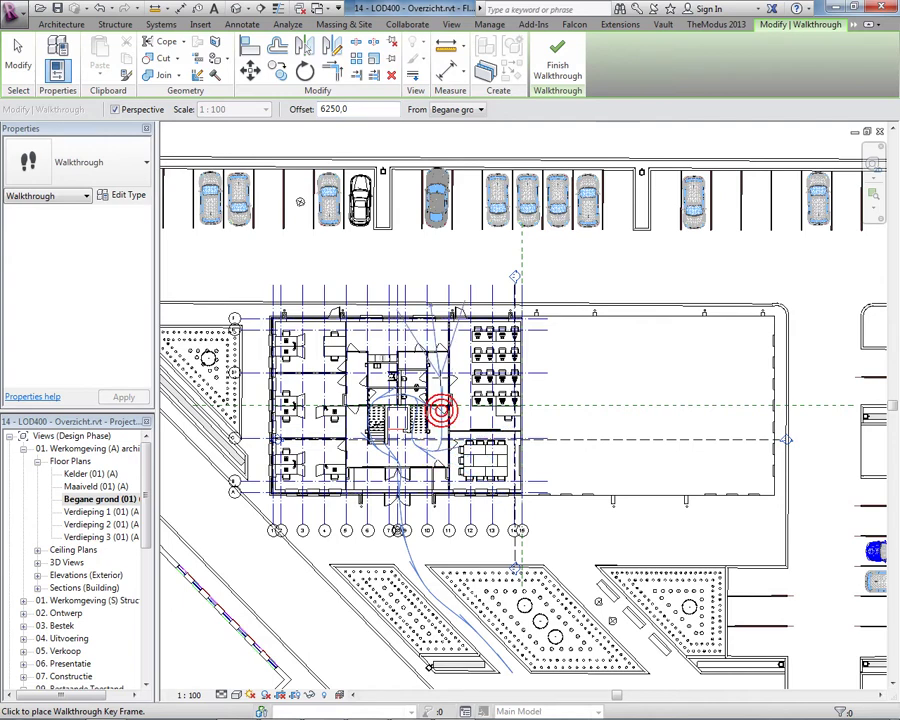
left_click(462, 362)
left_click(557, 60)
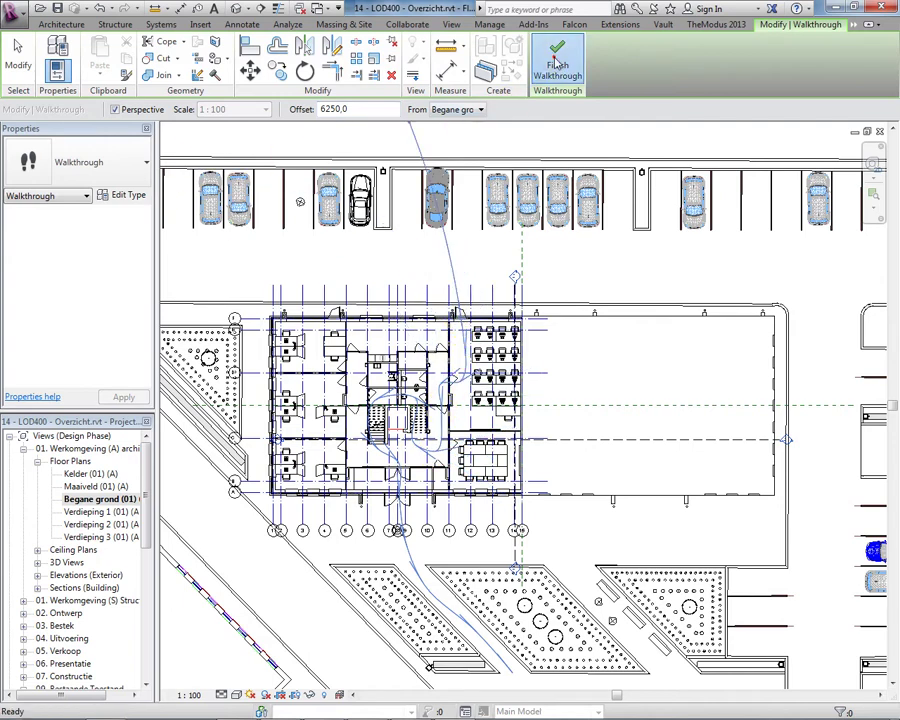
Edit the walkthrough and step the camera back toward earlier frames
left_click(557, 60)
left_click(106, 68)
left_click(115, 73)
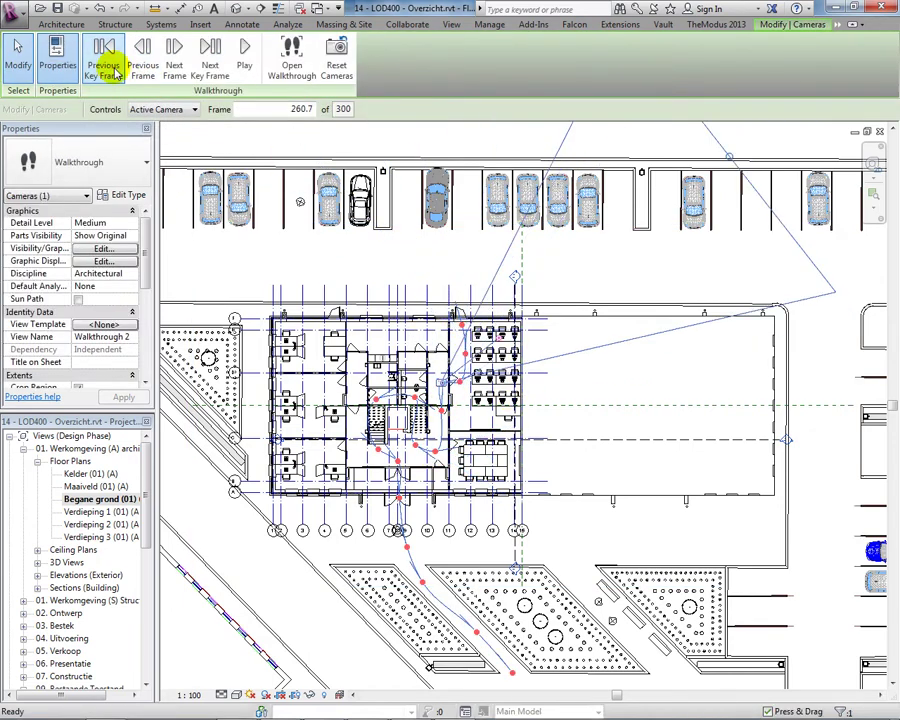
left_click(115, 72)
left_click(115, 72)
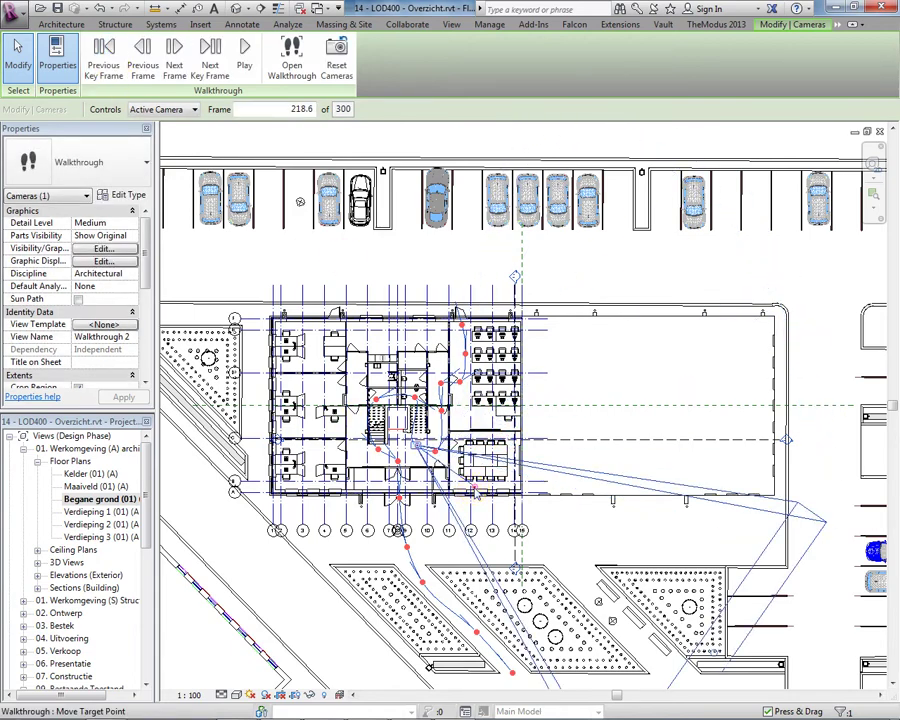
Step the walkthrough camera back to frame 31.6 and re-aim it toward the building
left_click(107, 67)
left_click(107, 67)
left_click(107, 67)
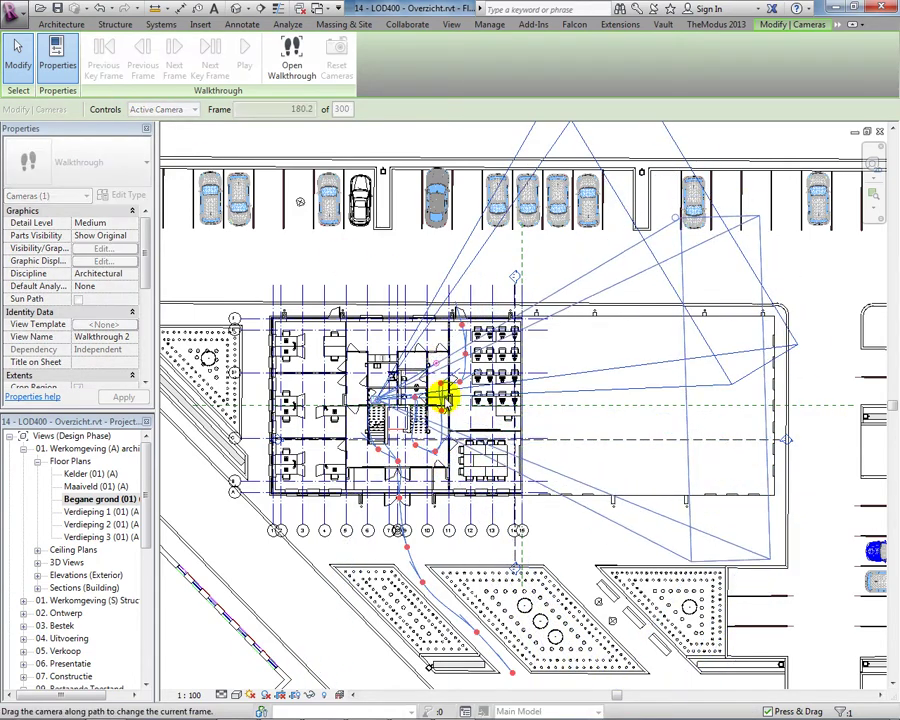
left_click(107, 67)
left_click(107, 67)
left_click(112, 72)
left_click(107, 67)
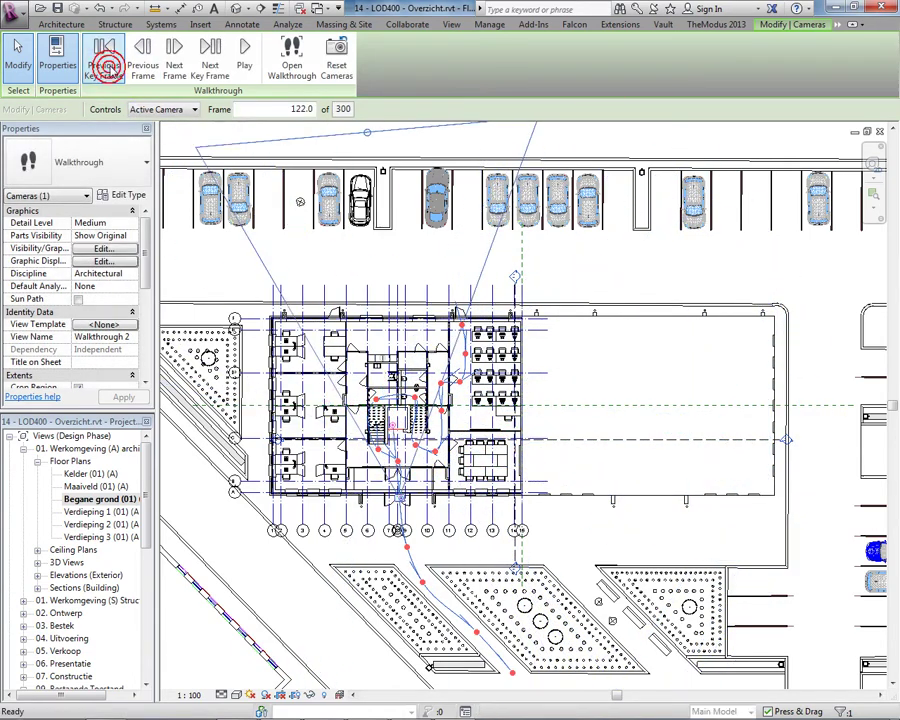
left_click(107, 67)
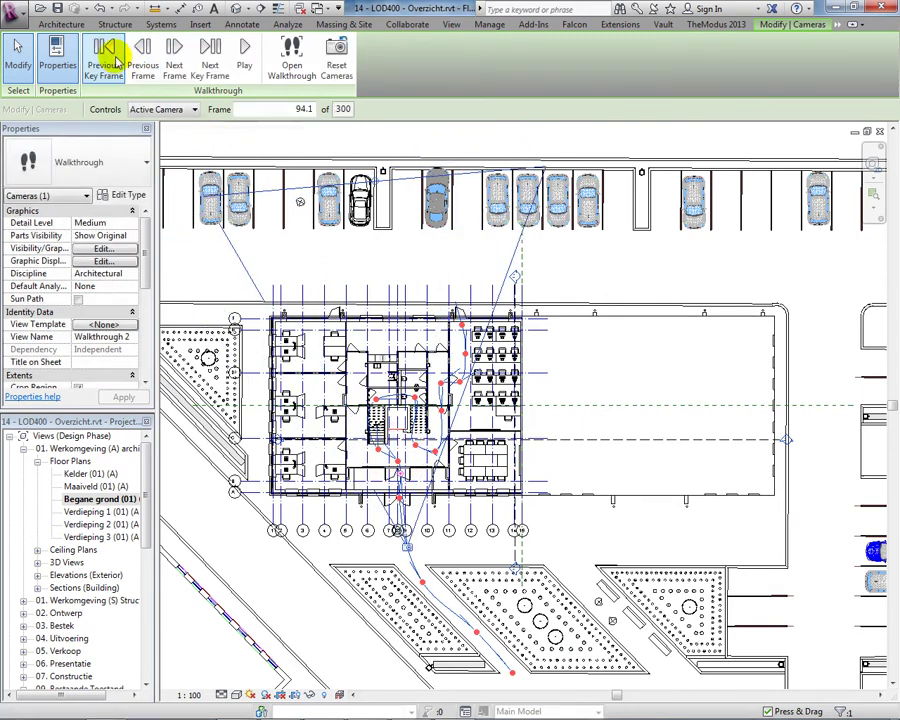
left_click(113, 66)
left_click(116, 68)
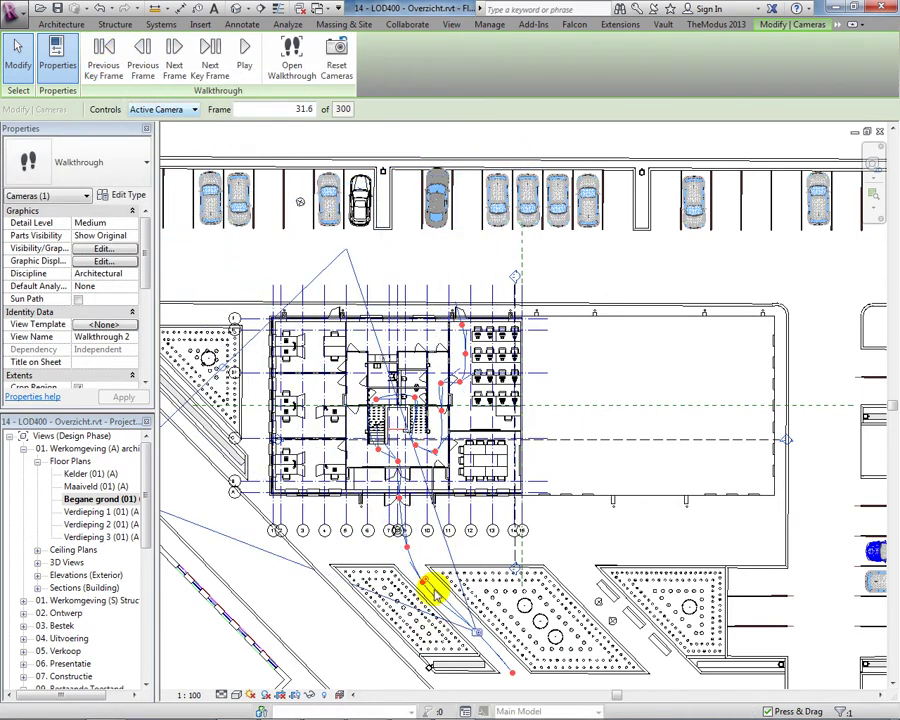
left_click_drag(426, 584, 456, 573)
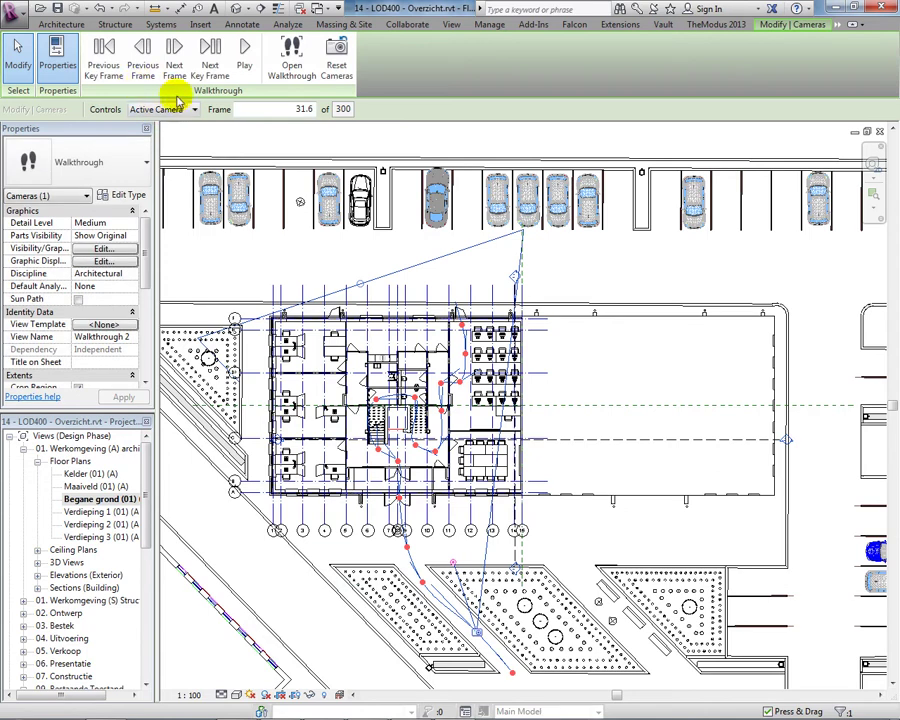
Open the Walkthrough 2 view in Realistic style and return to walkthrough editing
left_click(296, 76)
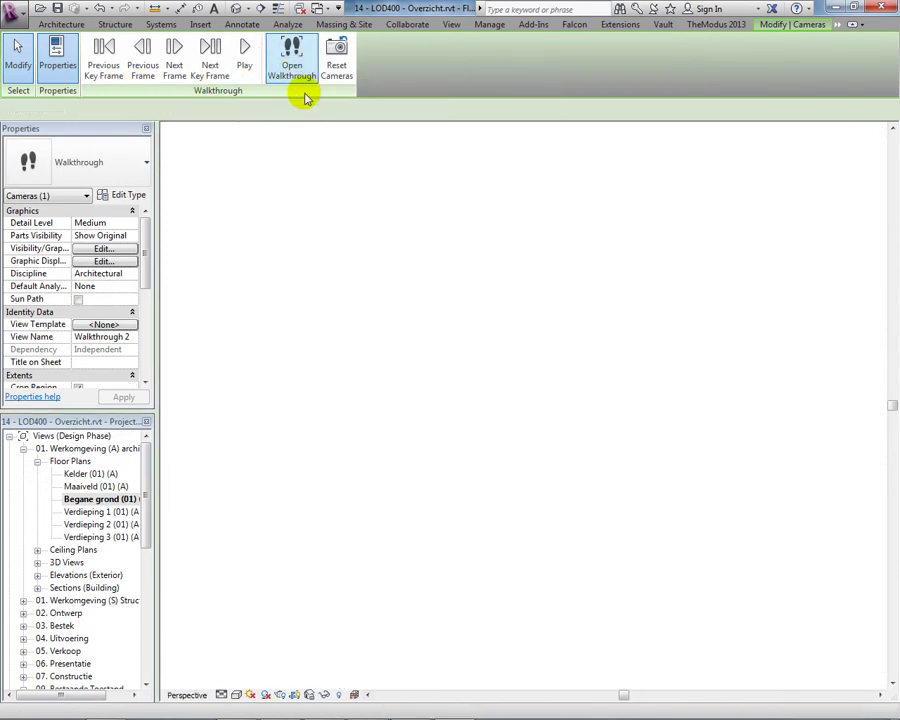
left_click(237, 696)
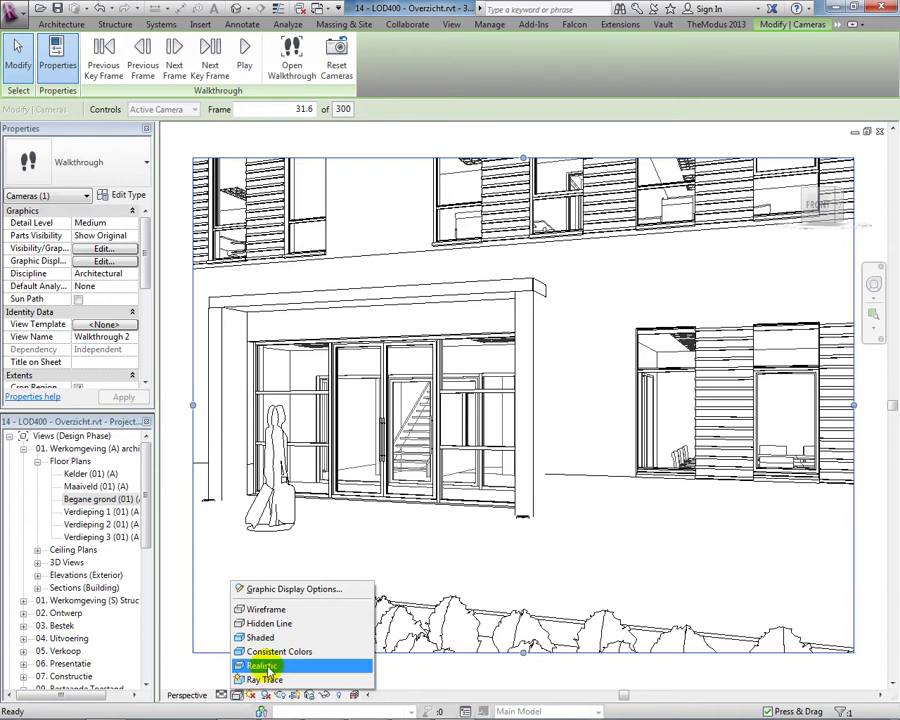
left_click(266, 668)
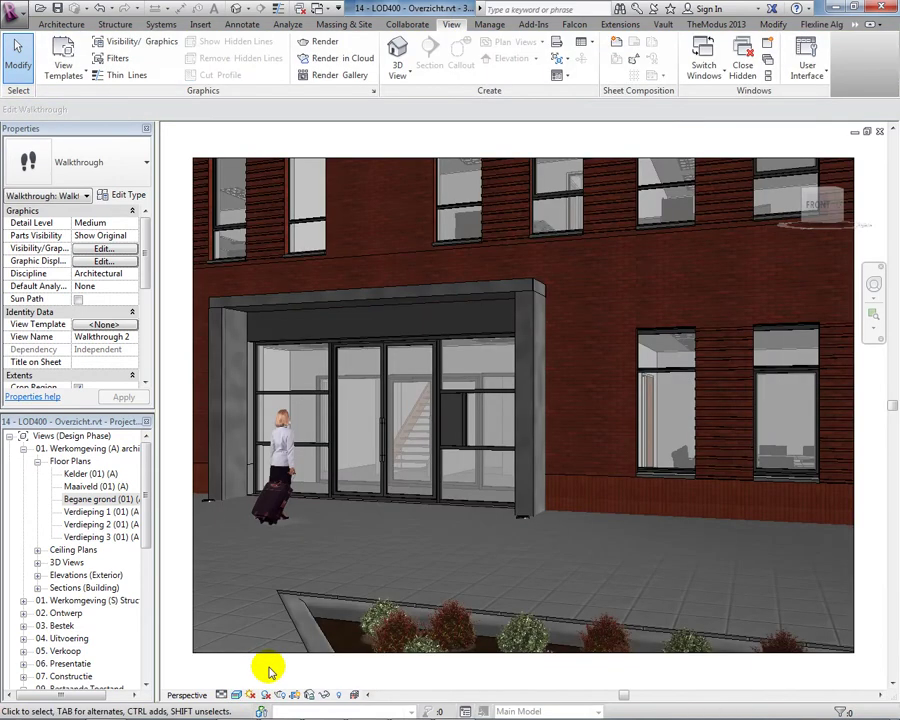
left_click(193, 476)
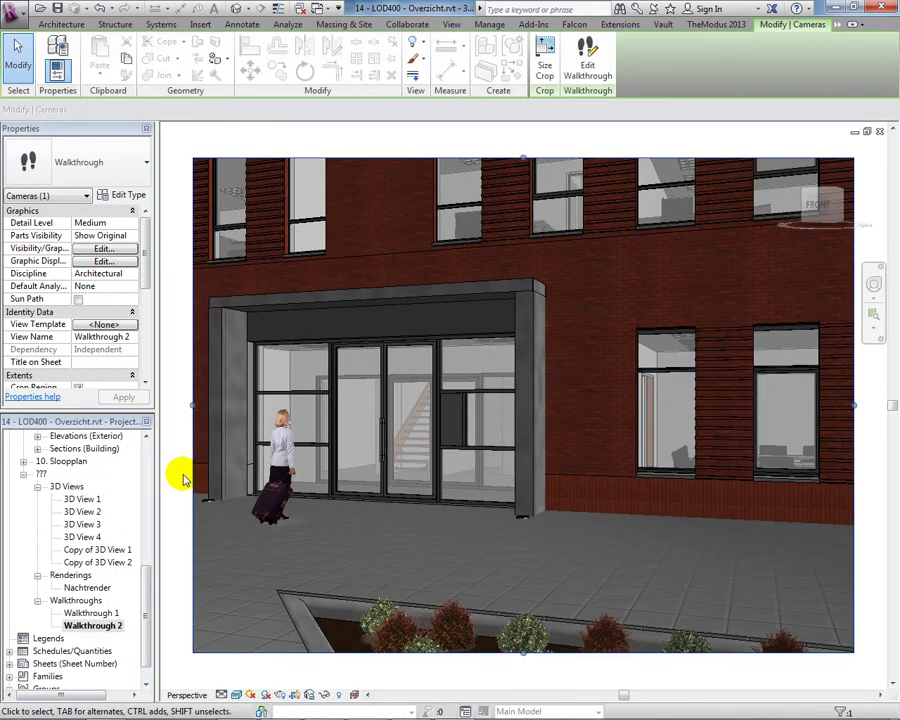
left_click(583, 58)
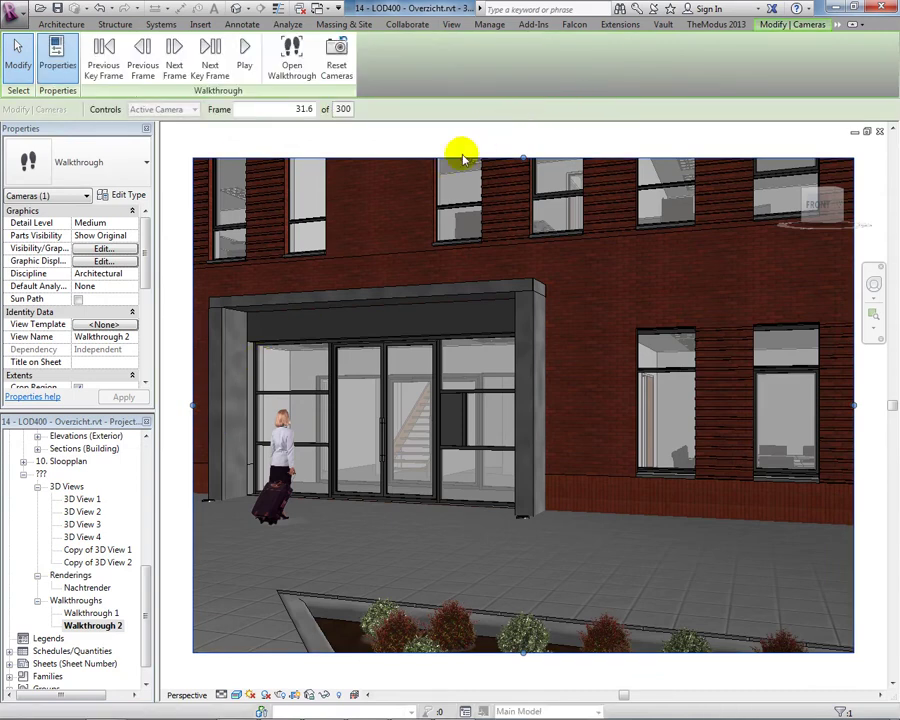
Play Walkthrough 2 from frame 31.6 through to frame 300
left_click(245, 55)
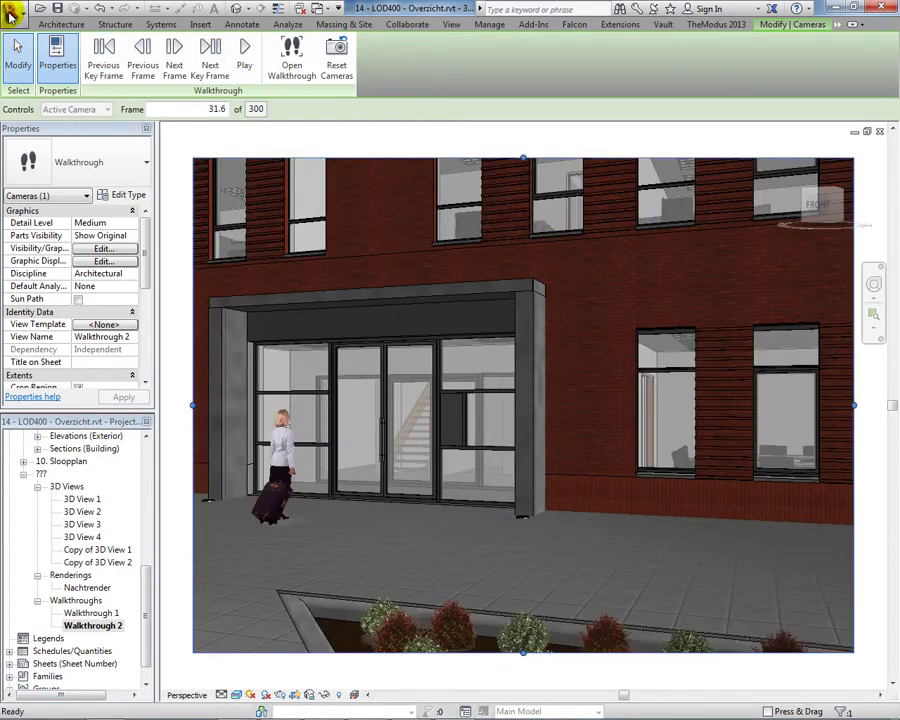
Check the Export > Images and Animations options, then switch to the 3D View 2 facade perspective
left_click(14, 12)
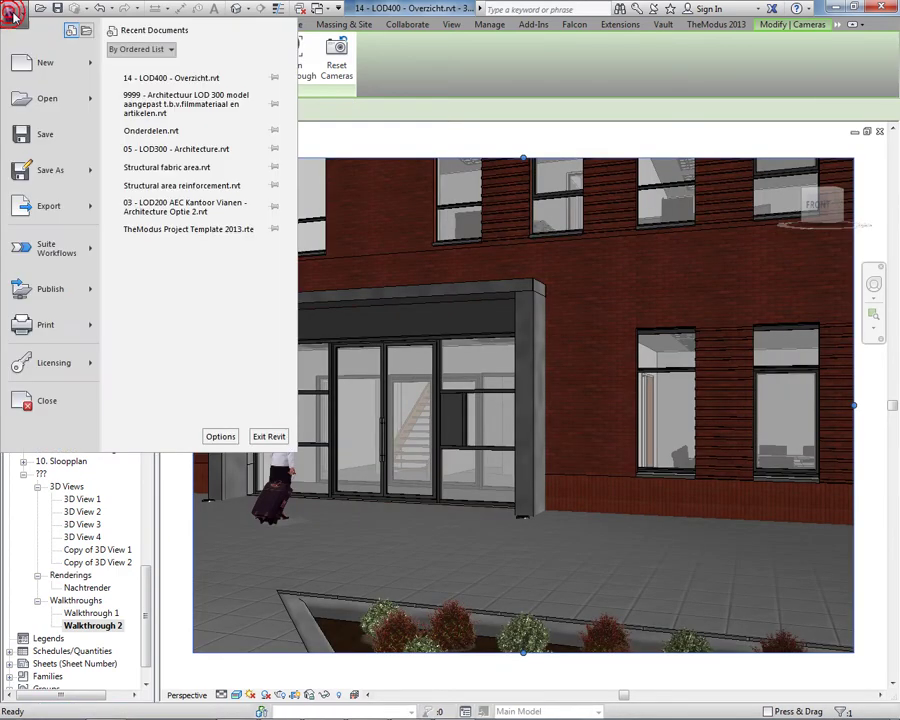
mouse_move(49, 206)
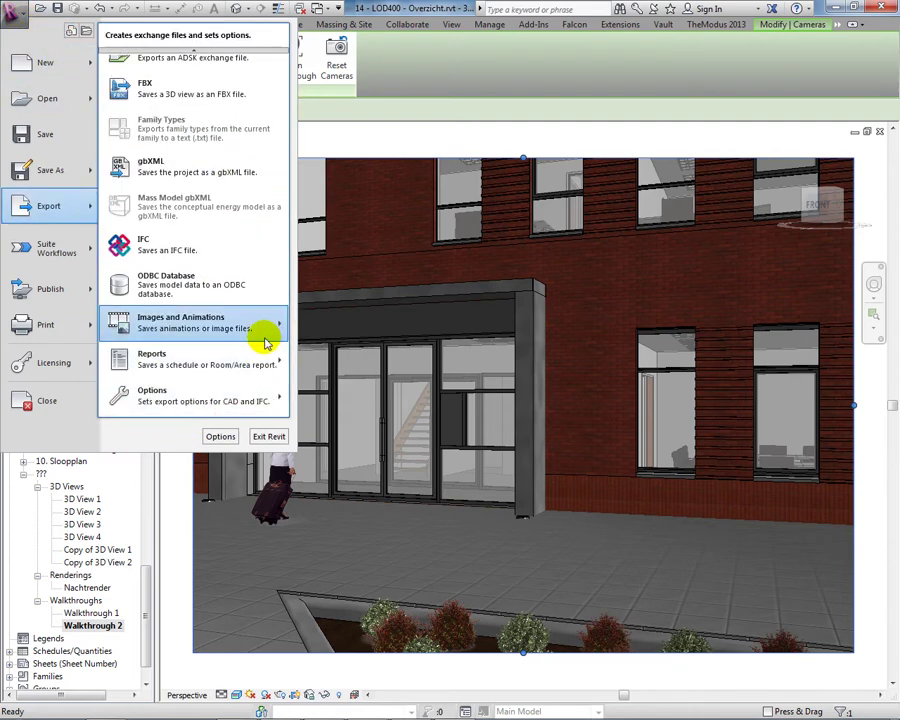
left_click(274, 333)
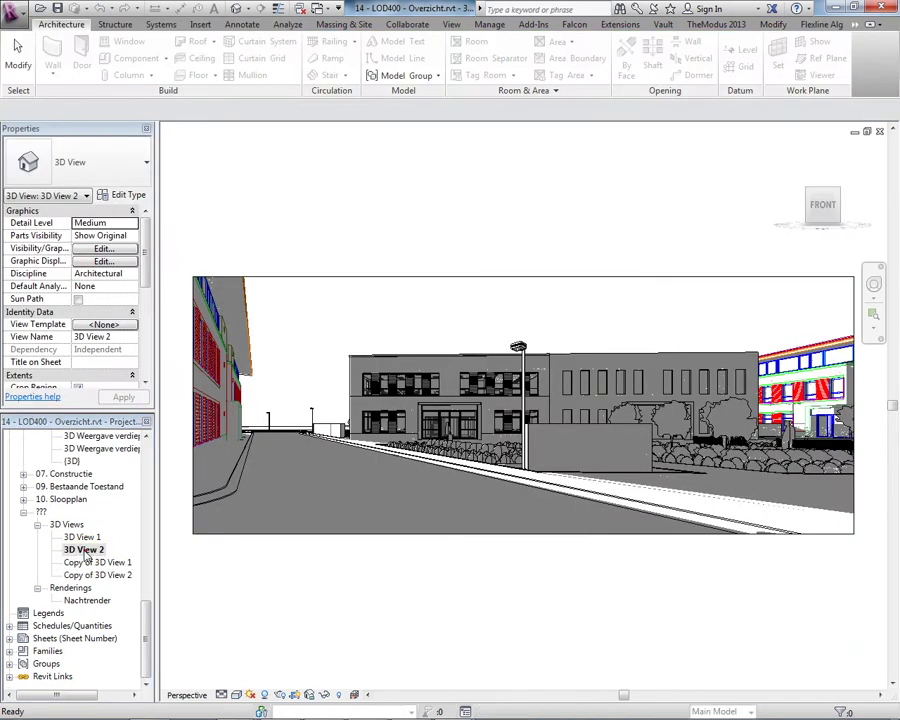
left_click(84, 549)
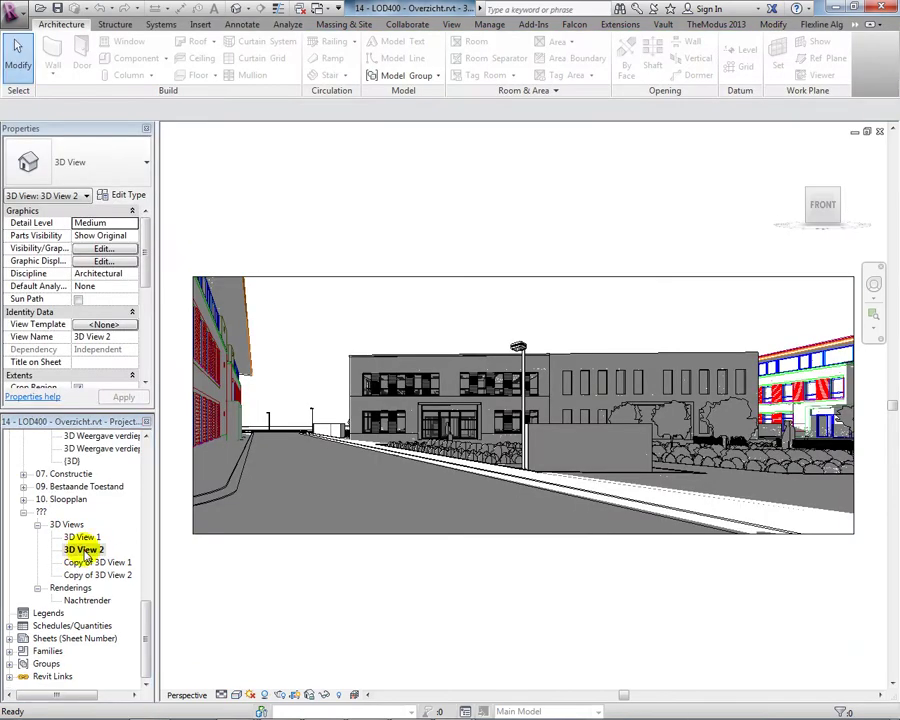
Start Render in Cloud from the View tab and sign in with the Autodesk ID and password
left_click(453, 25)
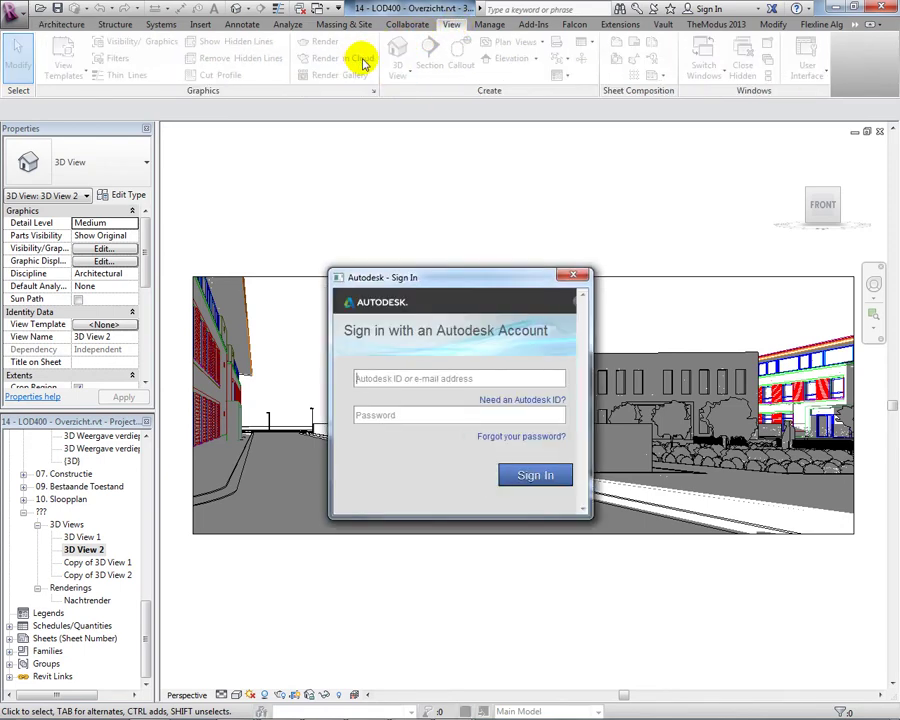
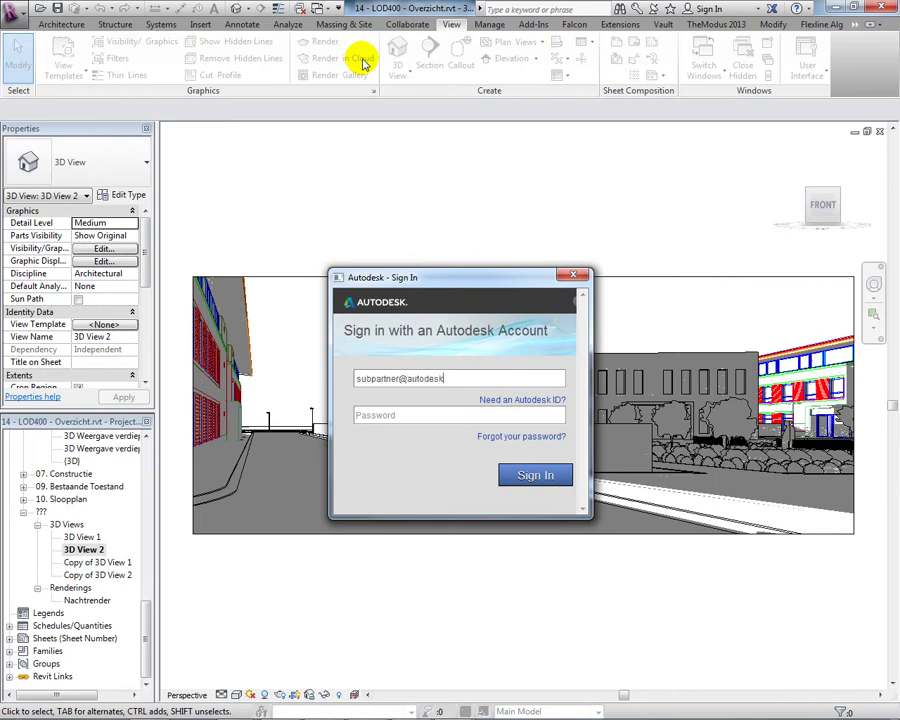
key("Tab")
type("••••••••••")
key("Return")
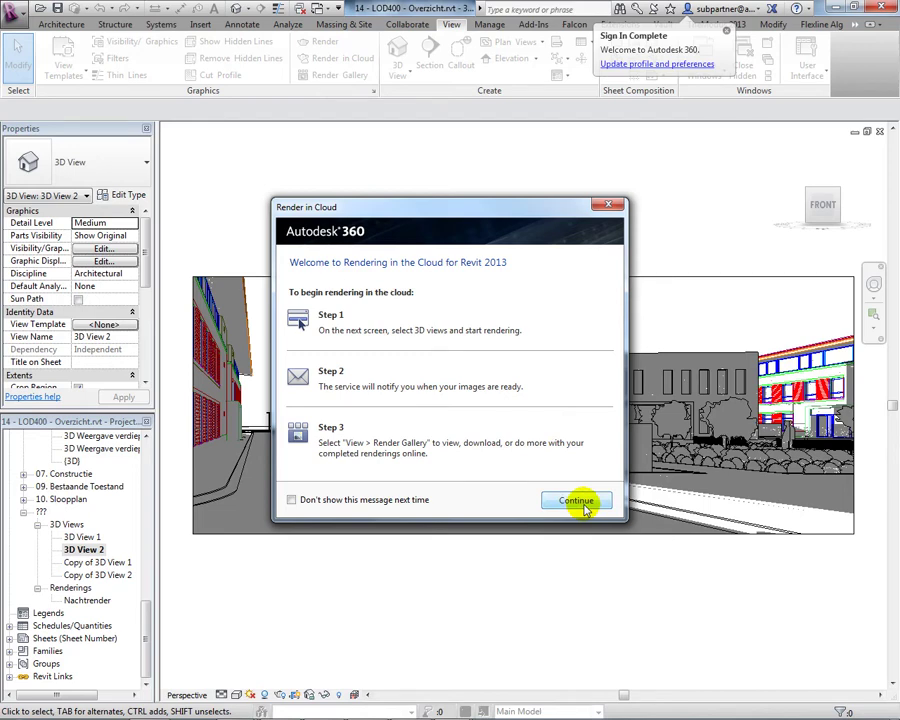
Move past the welcome screen and choose Still Image output, Best render quality and Advanced exposure
left_click(583, 505)
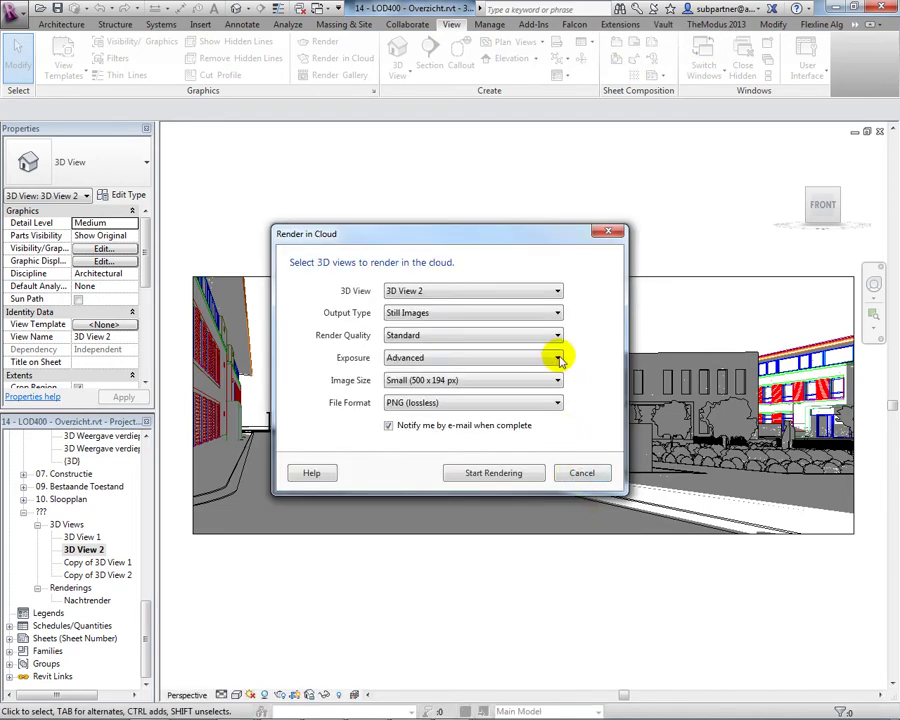
left_click(553, 314)
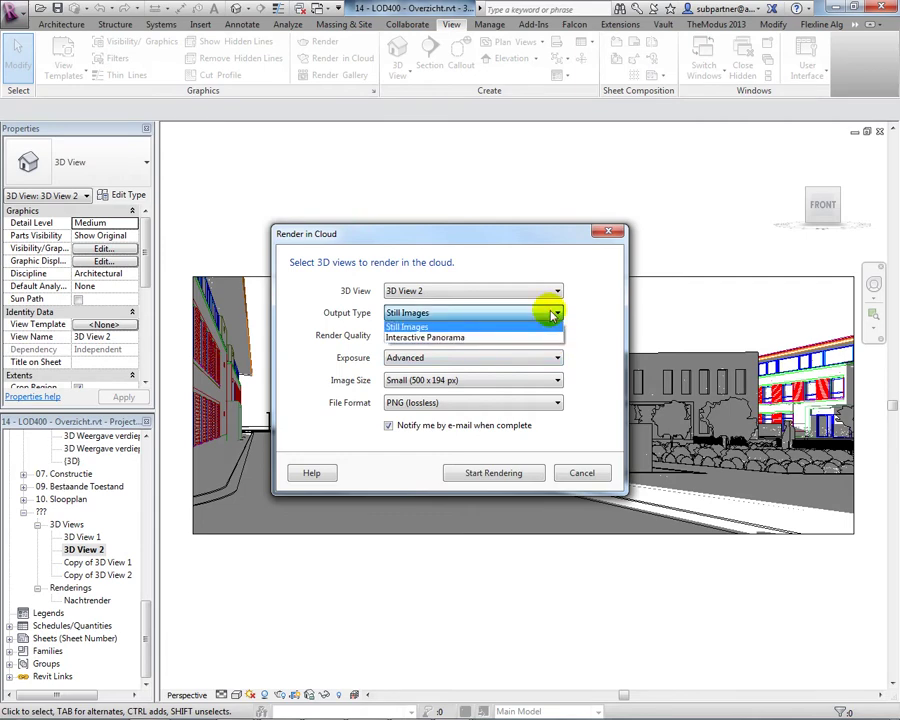
left_click(553, 314)
left_click(554, 336)
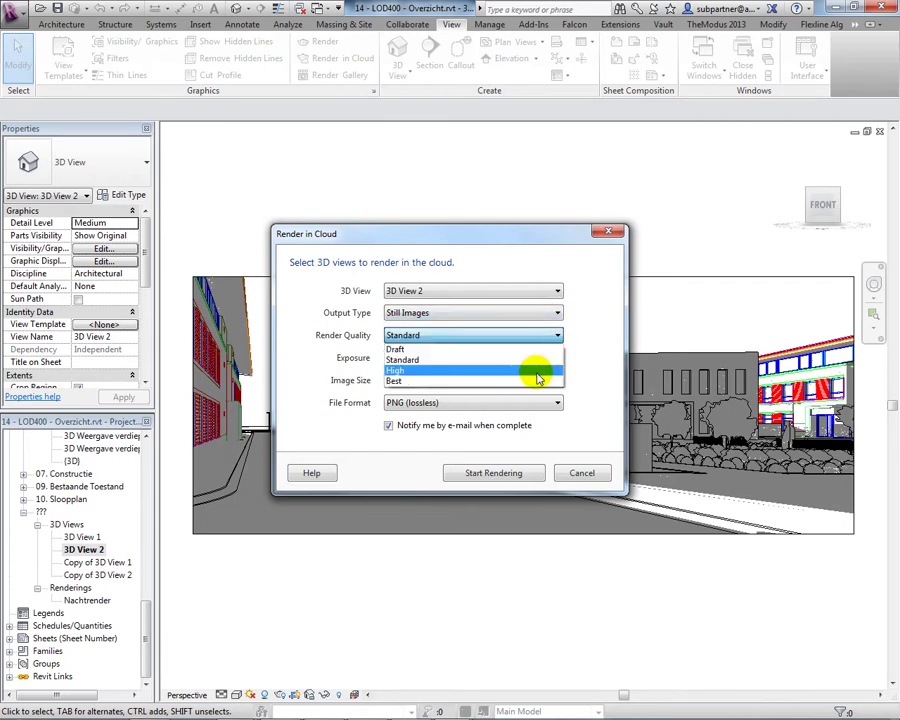
left_click(530, 381)
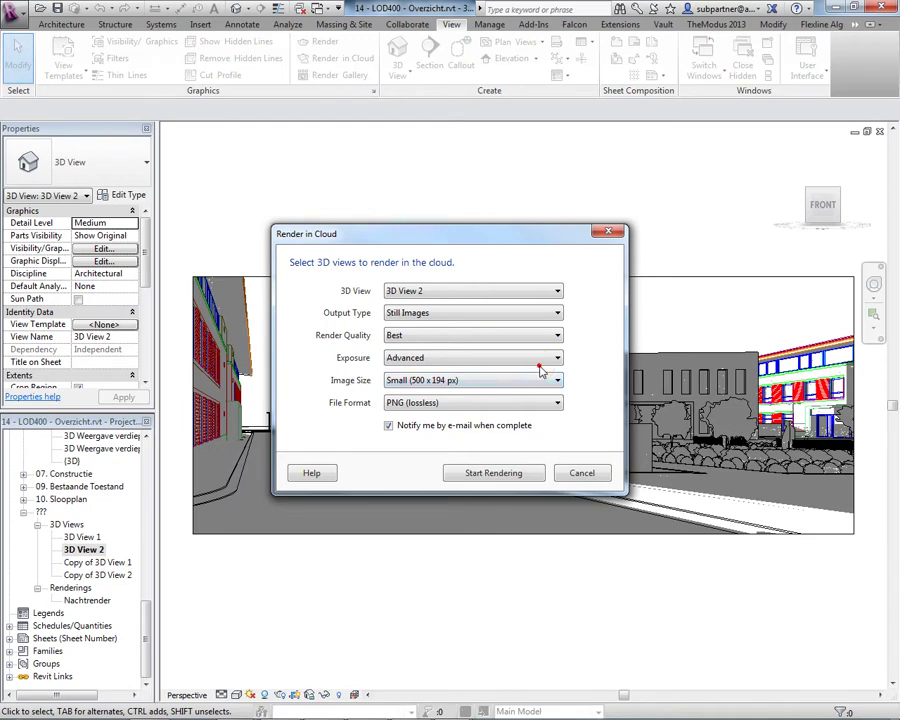
left_click(540, 359)
left_click(544, 358)
Set the image size to Large 1500 x 583 px and start the cloud rendering
left_click(547, 381)
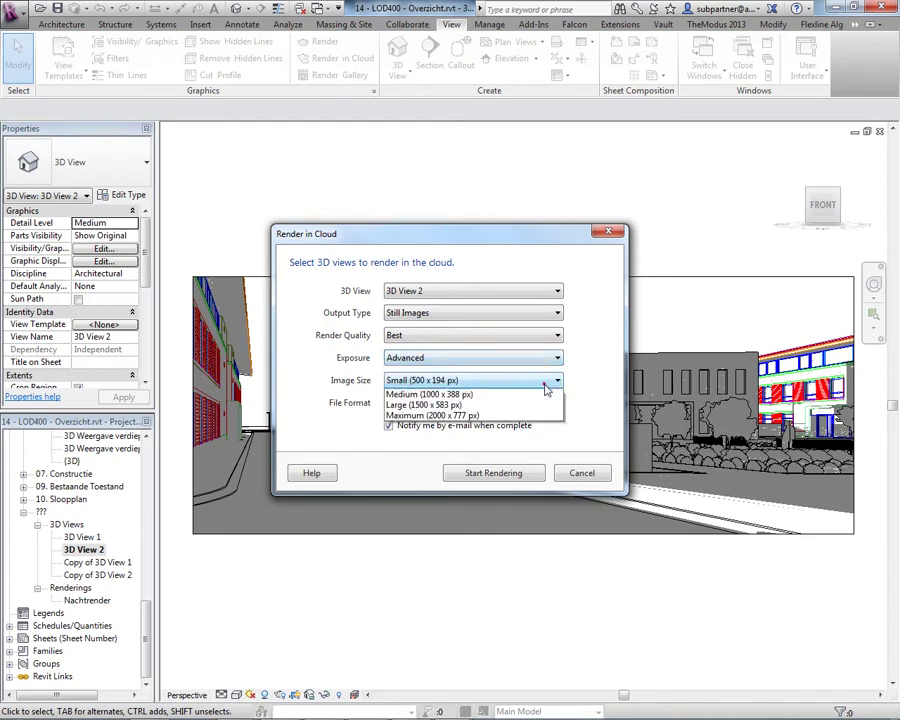
left_click(530, 412)
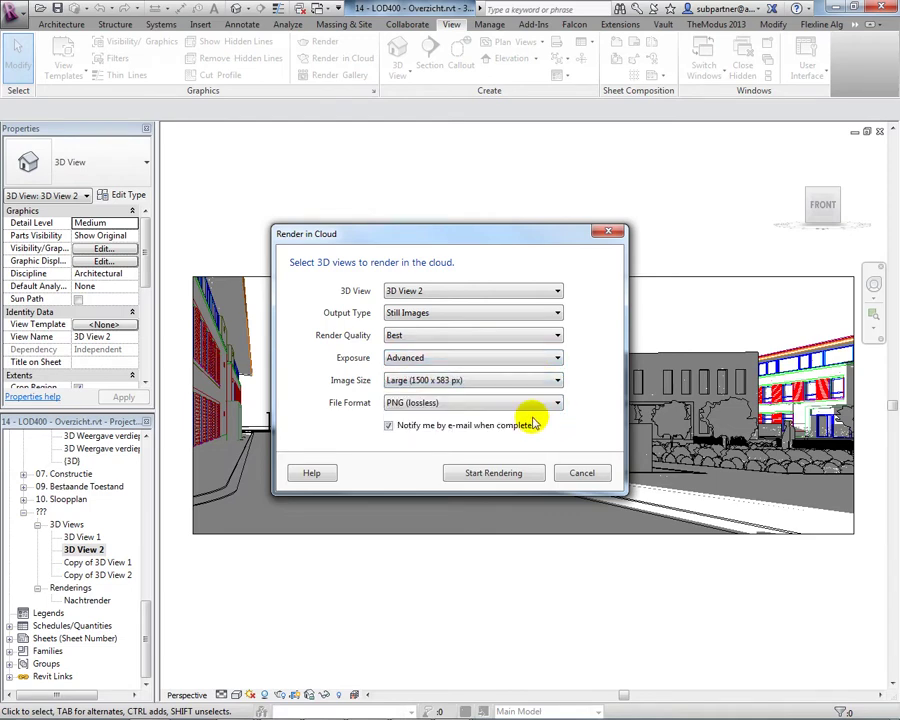
left_click(518, 476)
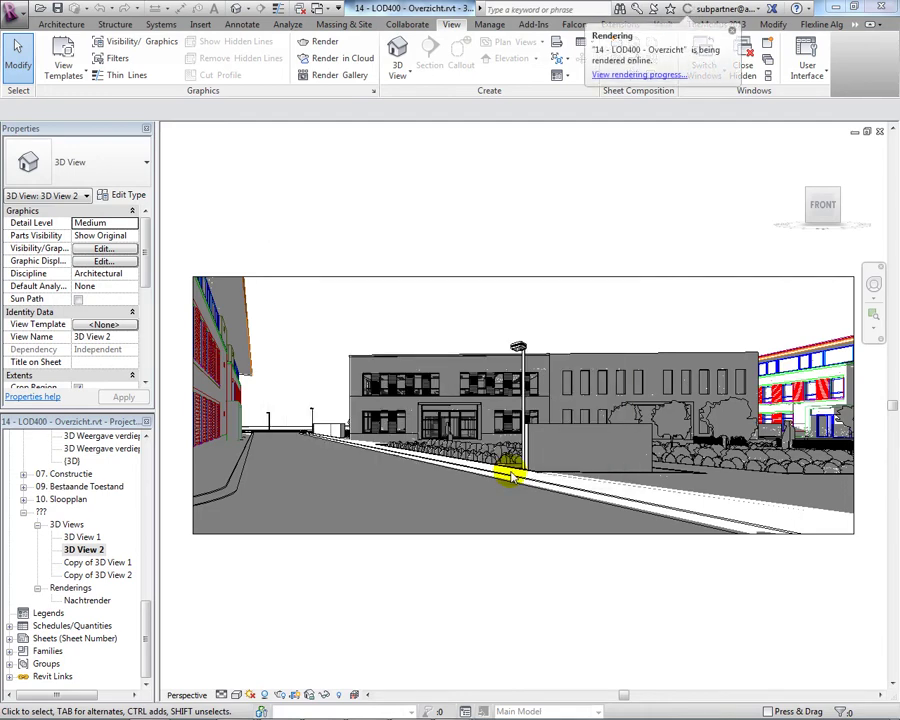
Open the Render Gallery and sign in to Autodesk 360 using the saved credentials
left_click(352, 77)
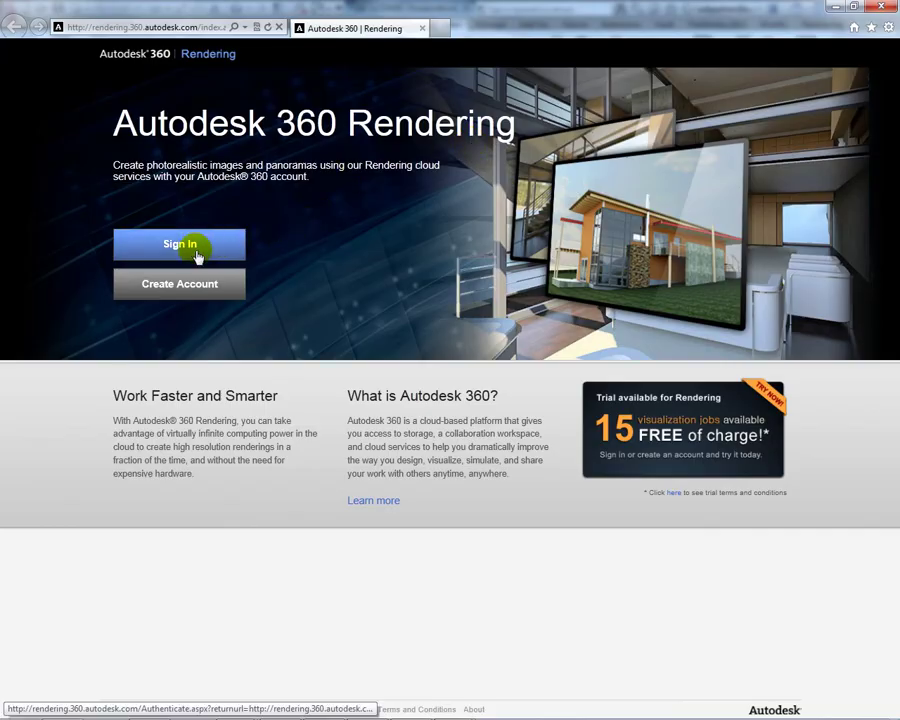
left_click(198, 252)
type("su")
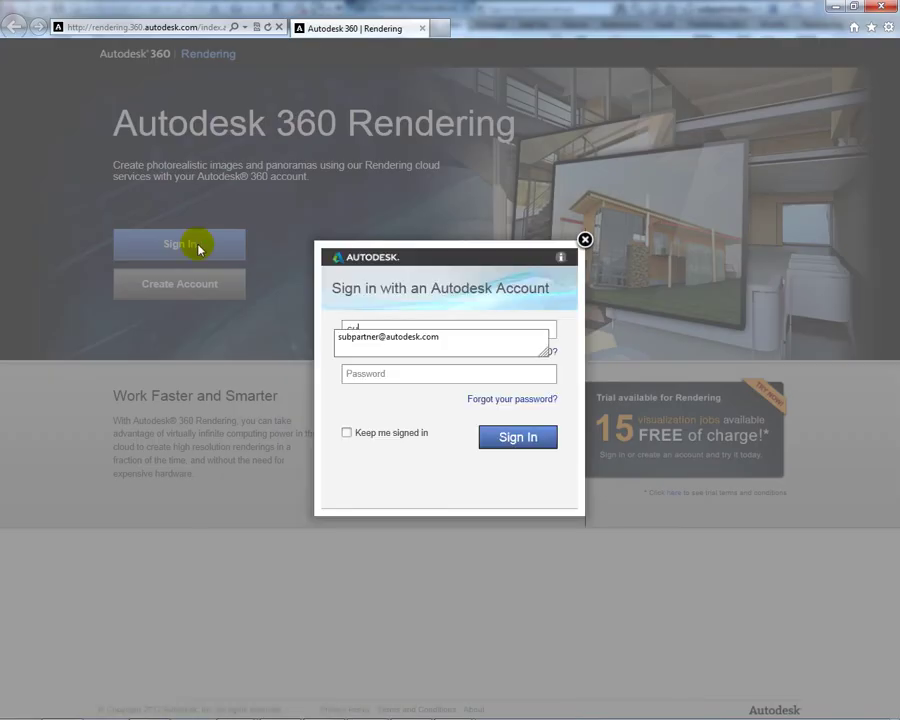
key("Down")
key("Return")
key("Return")
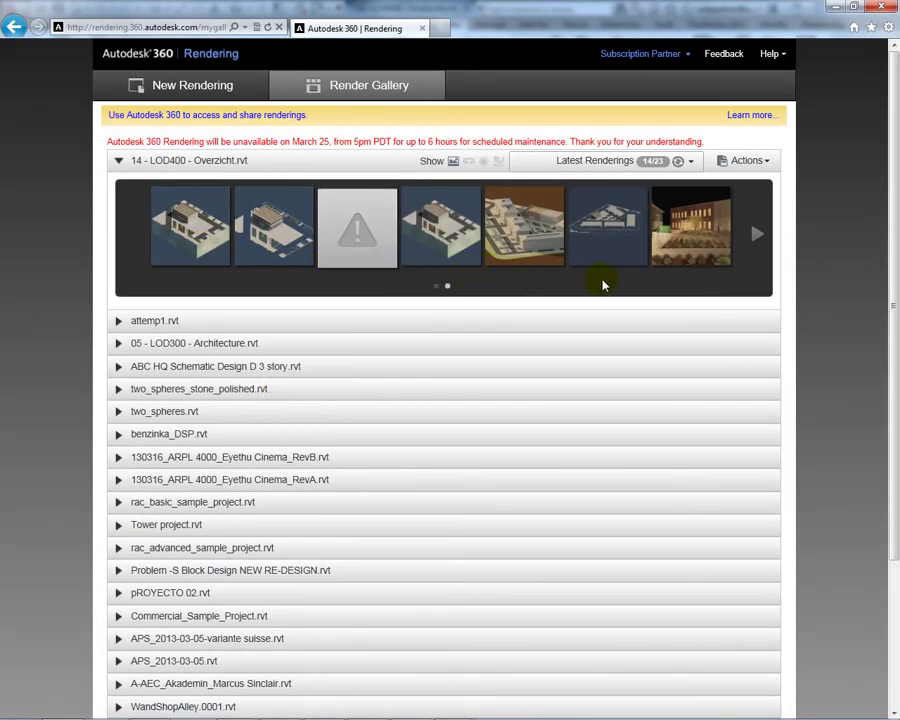
Enlarge the newest 3D View 2 rendering and choose Download Image to get its PNG
left_click(758, 235)
mouse_move(190, 228)
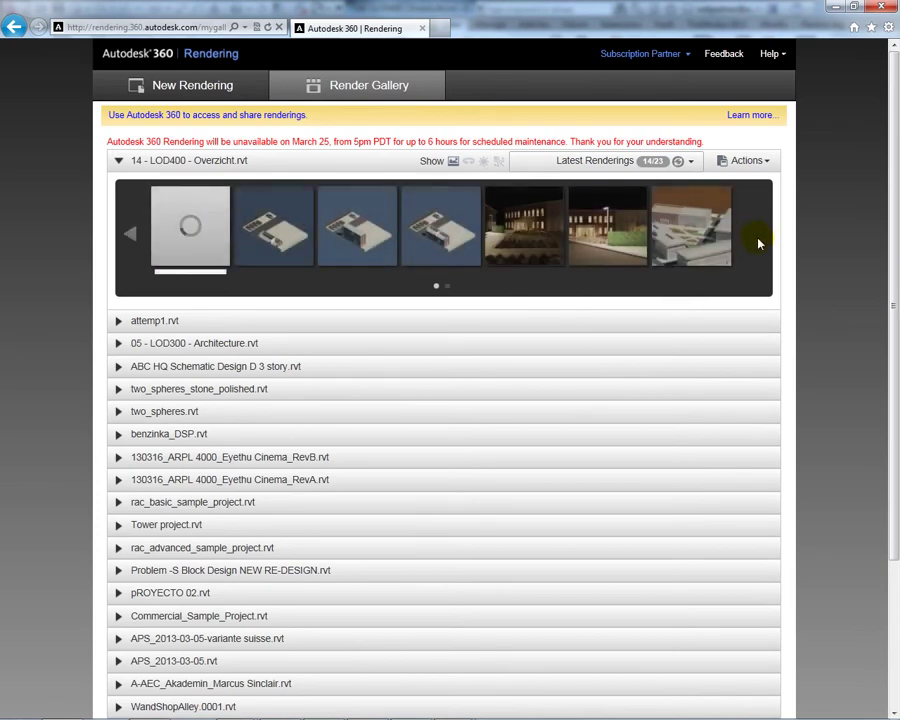
left_click(190, 229)
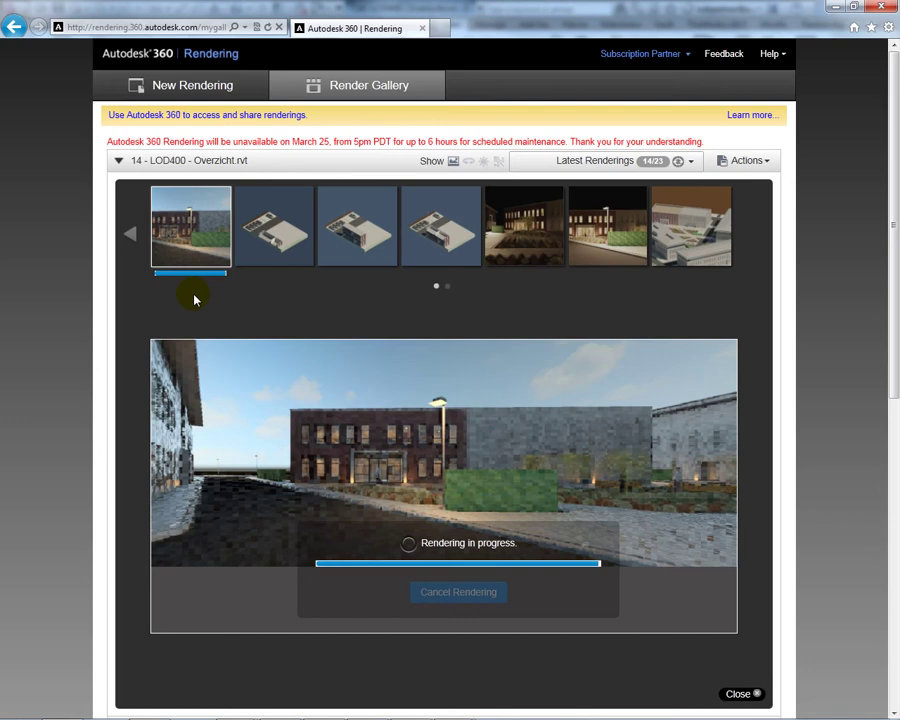
right_click(647, 473)
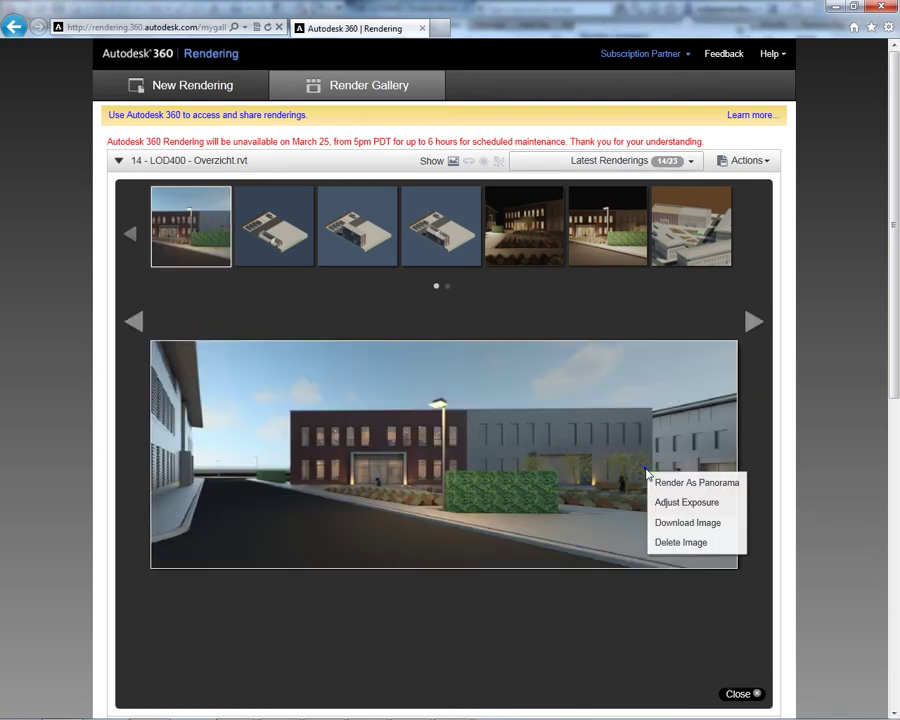
left_click(686, 523)
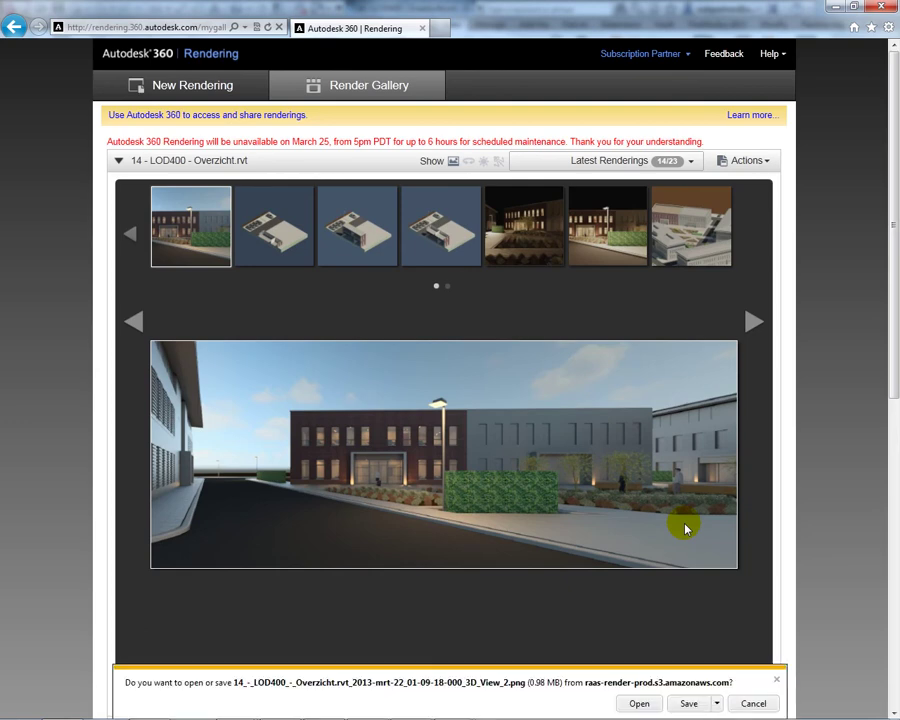
Open the downloaded facade PNG in Windows Photo Viewer and zoom in on the entrance
left_click(638, 703)
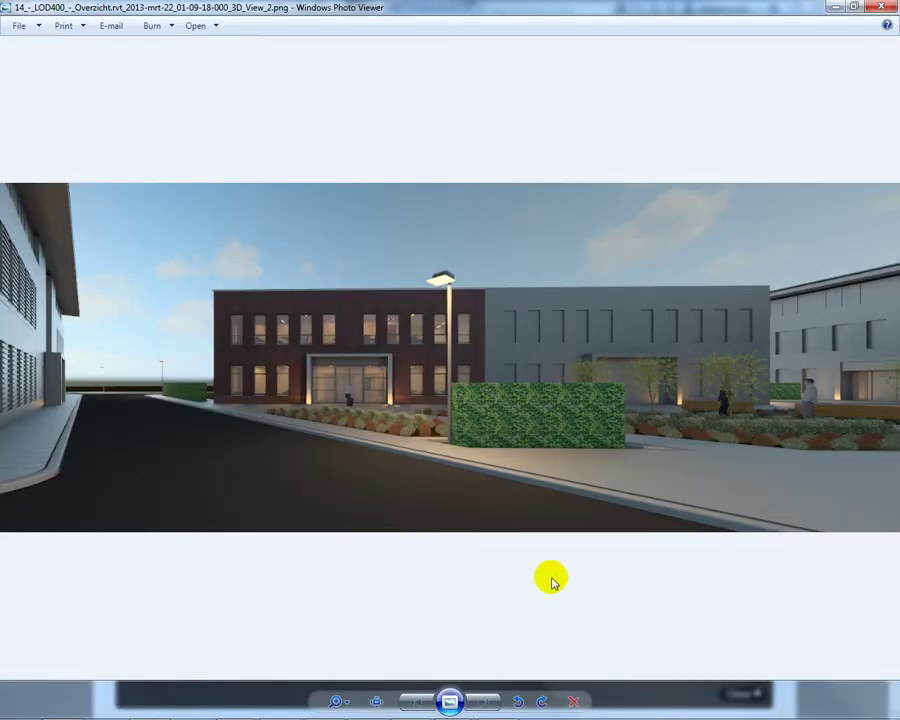
scroll(366, 407, "up", 2)
scroll(366, 407, "up", 2)
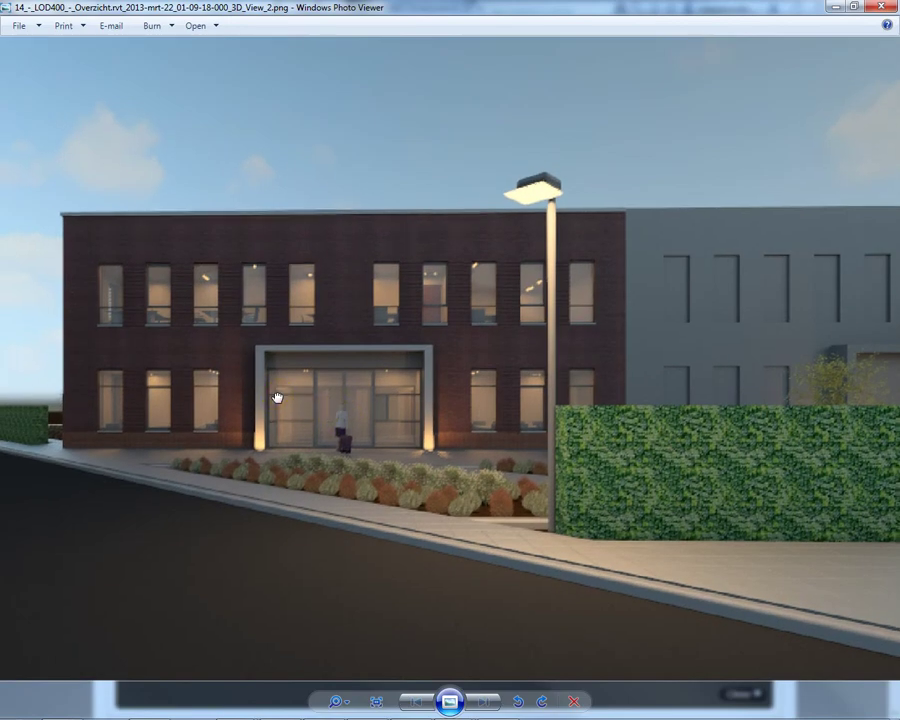